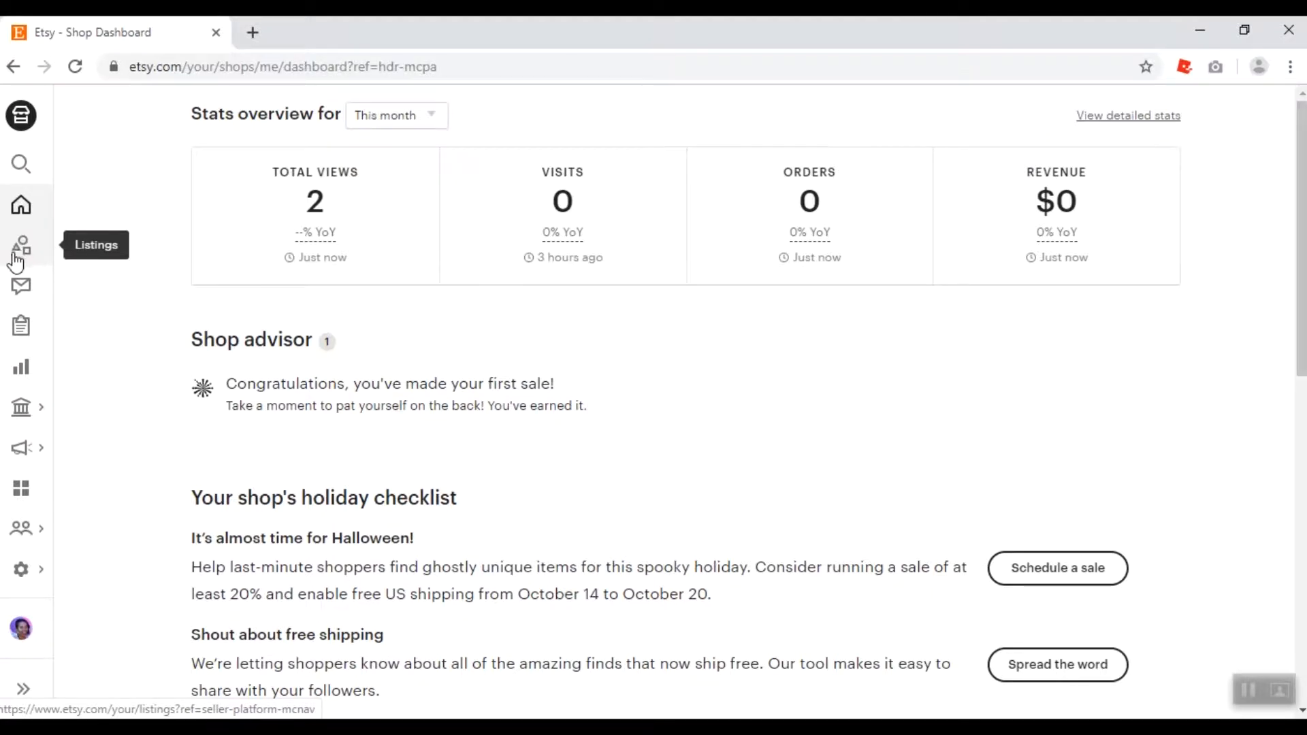
- Open the shop's listings and start adding a new listing
{"action": "left_click", "coordinate": [31, 253]}
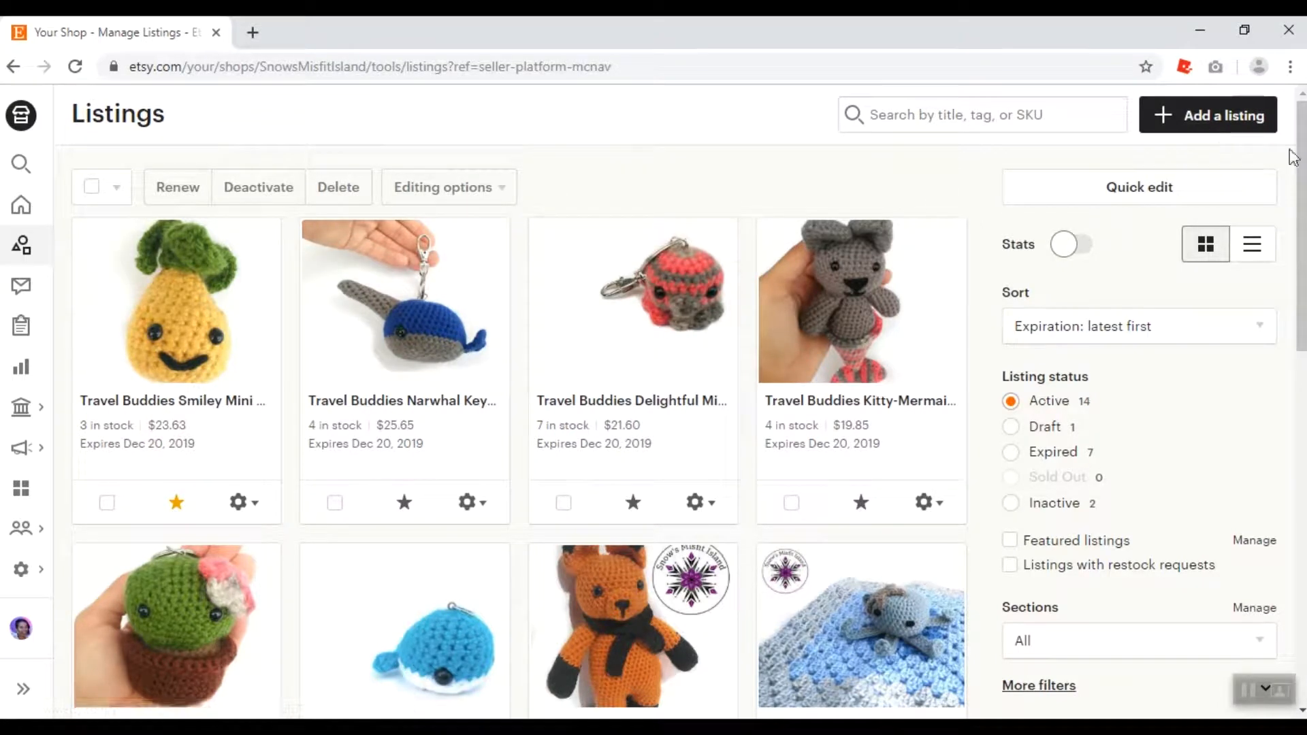
{"action": "scroll", "coordinate": [517, 409], "scroll_direction": "down", "scroll_amount": 10}
{"action": "left_click_drag", "start_coordinate": [1301, 432], "coordinate": [1301, 152]}
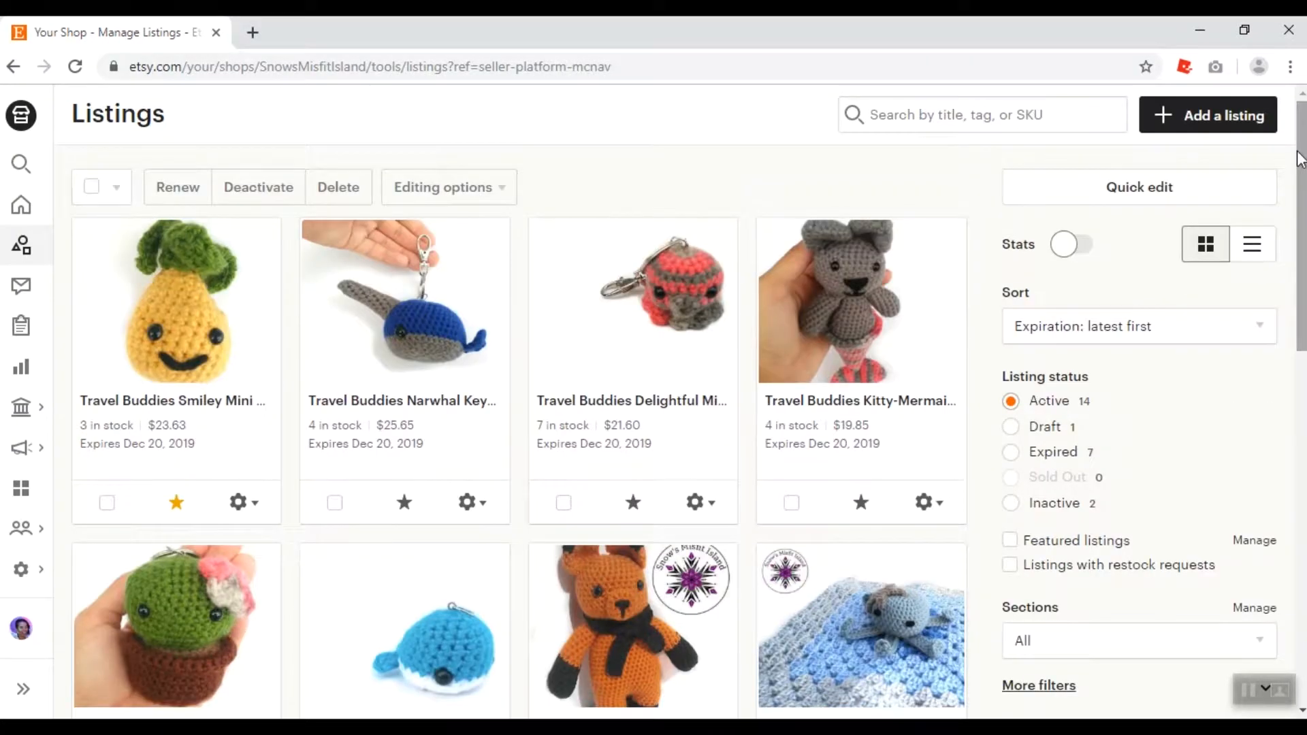
{"action": "left_click", "coordinate": [1228, 135]}
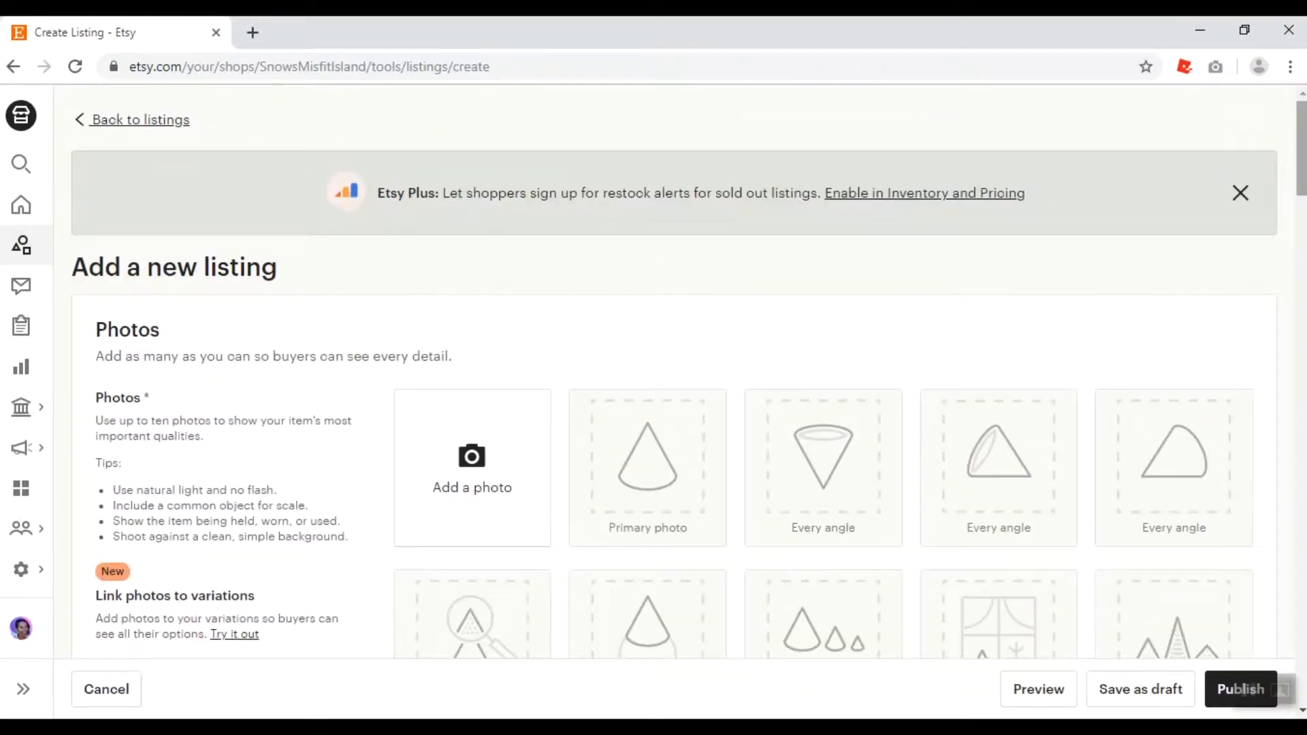
- Examine the new listing's photo slots and the file picker for adding a photo
{"action": "scroll", "coordinate": [1302, 192], "scroll_direction": "down", "scroll_amount": 2}
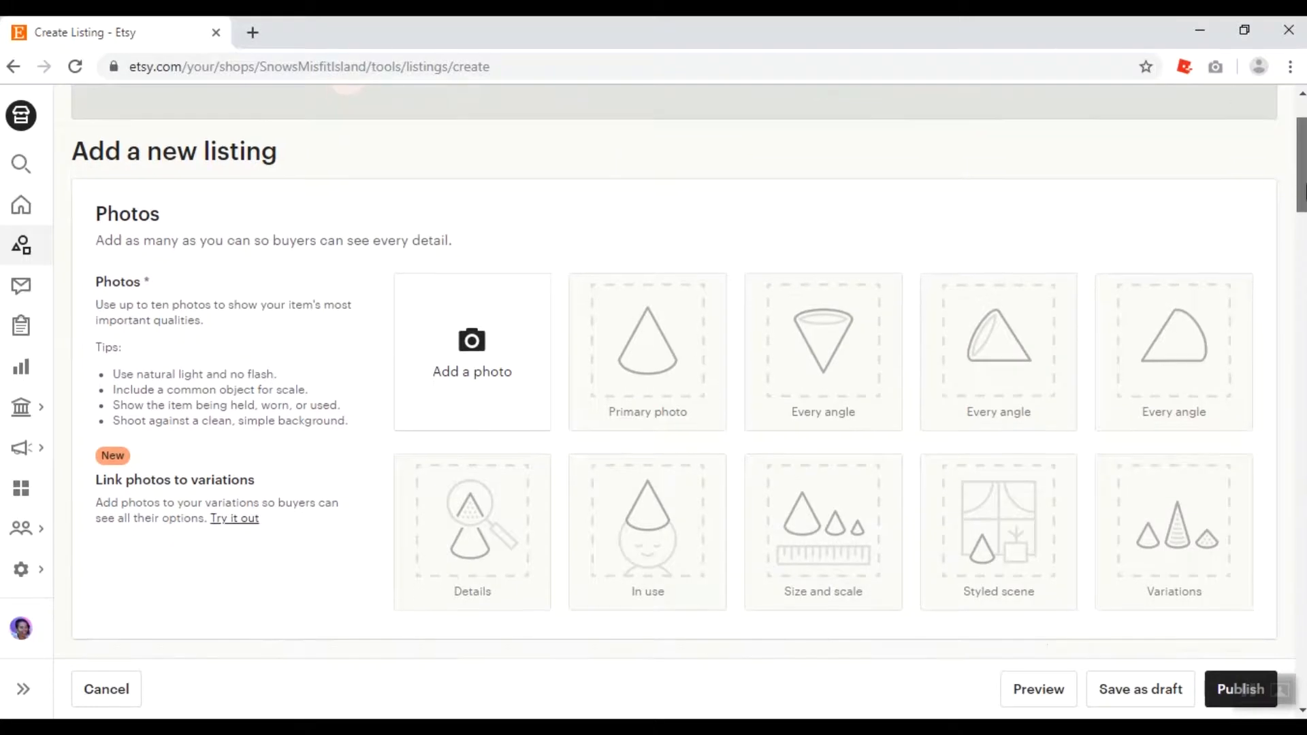
{"action": "left_click_drag", "start_coordinate": [1303, 192], "coordinate": [1303, 202]}
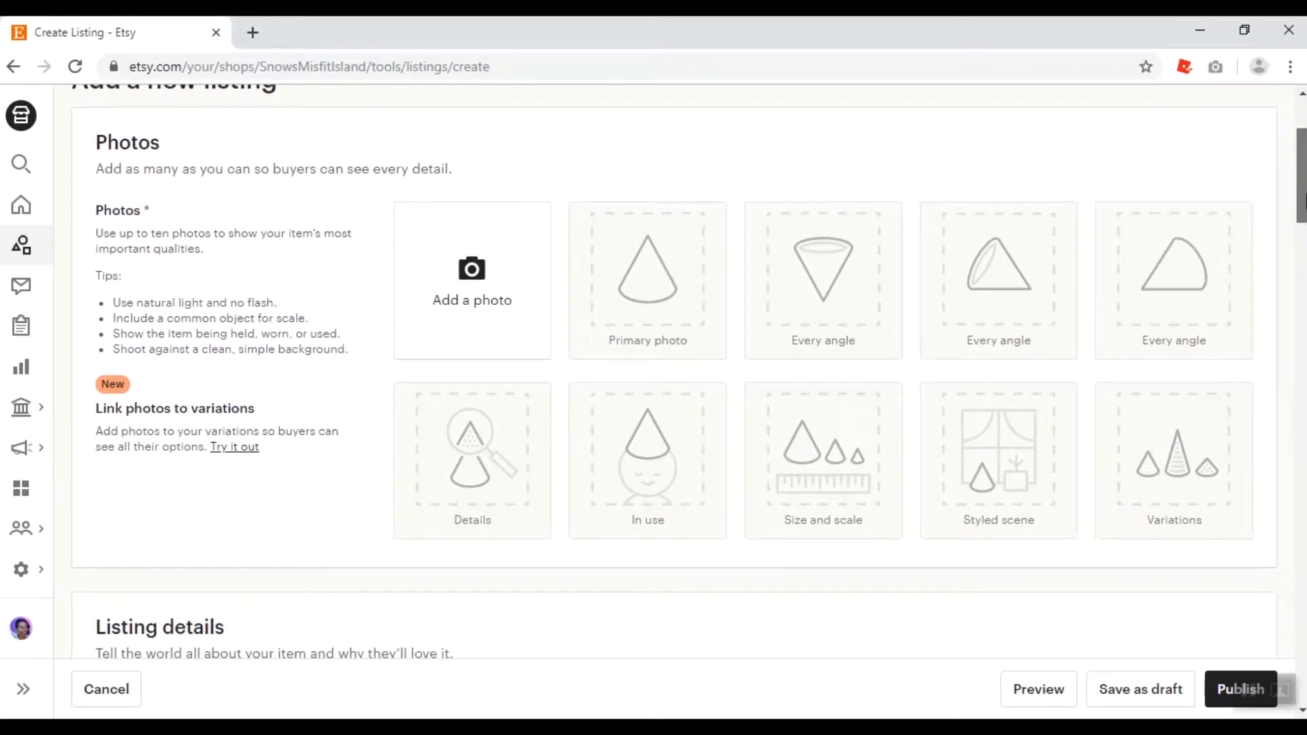
{"action": "left_click_drag", "start_coordinate": [1303, 202], "coordinate": [1302, 212]}
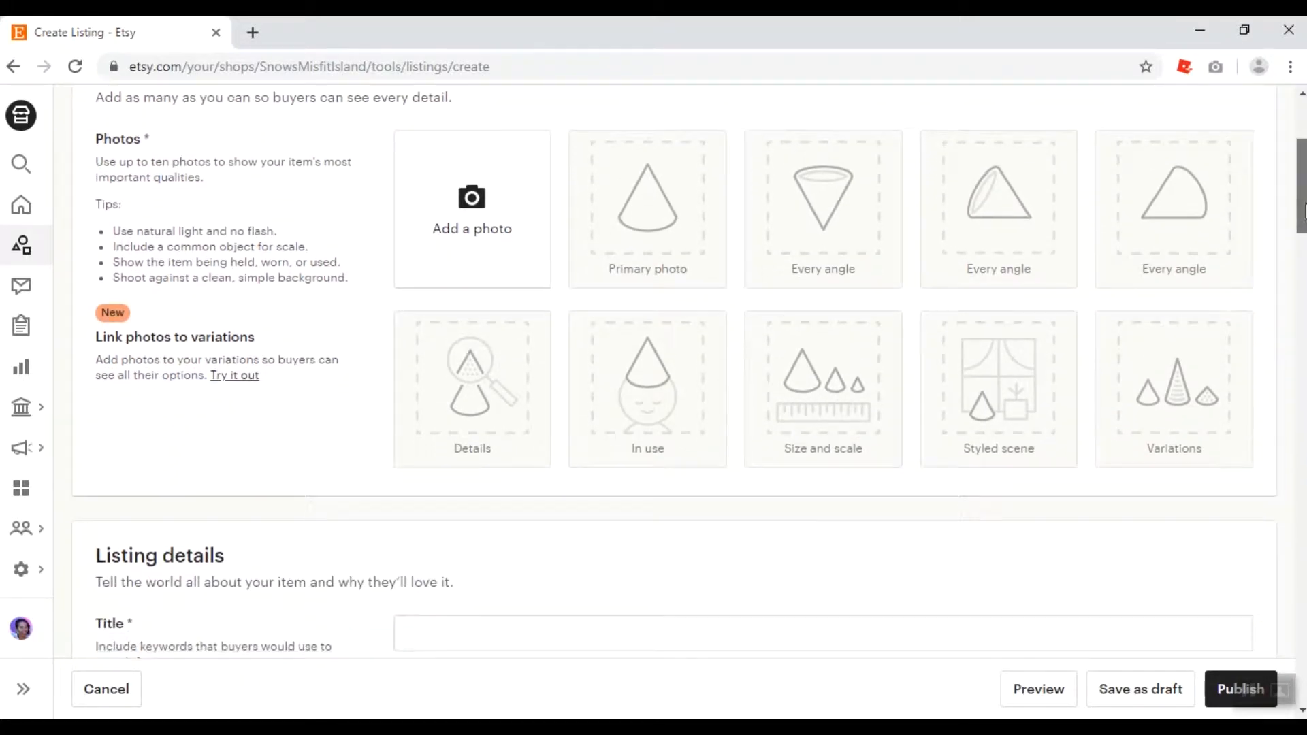
{"action": "left_click", "coordinate": [501, 279]}
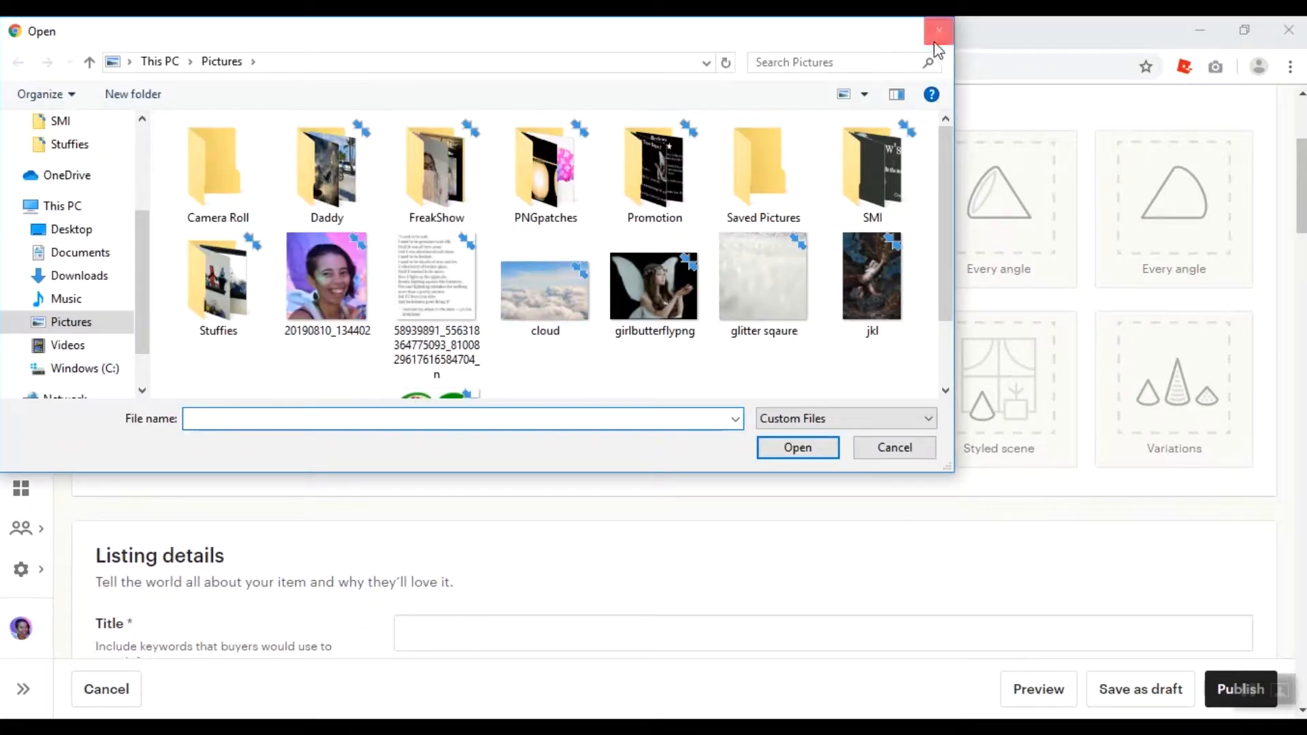
{"action": "left_click", "coordinate": [938, 45]}
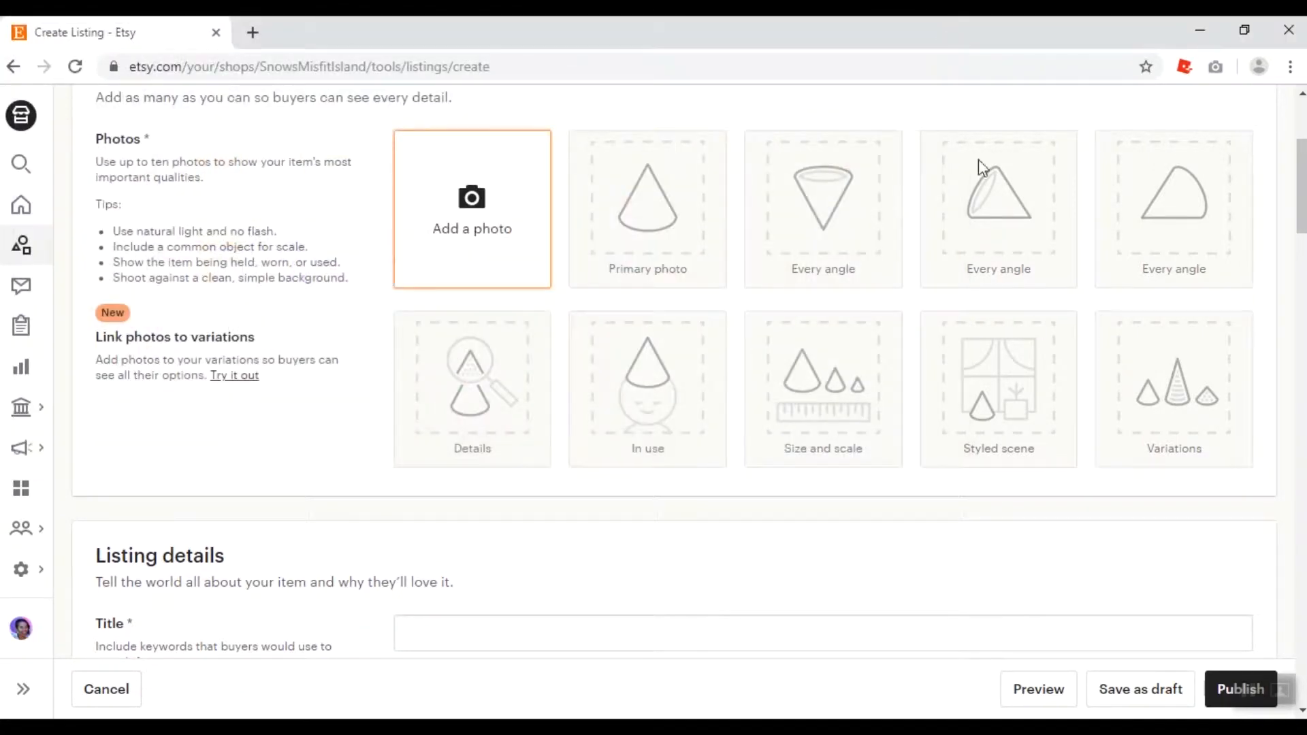
- In the listing details, set the maker to I did and the item to A finished product, and view the production date choices
{"action": "left_click_drag", "start_coordinate": [1305, 204], "coordinate": [1306, 269]}
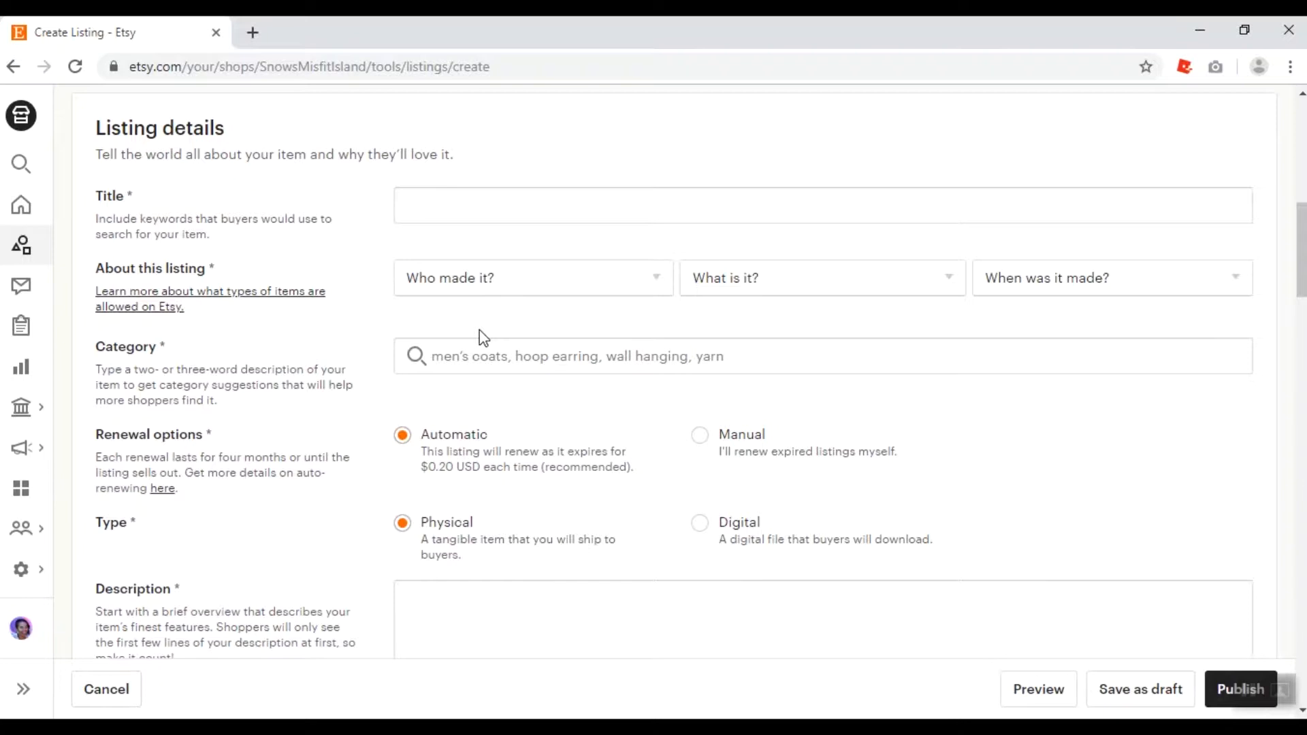
{"action": "left_click", "coordinate": [500, 299]}
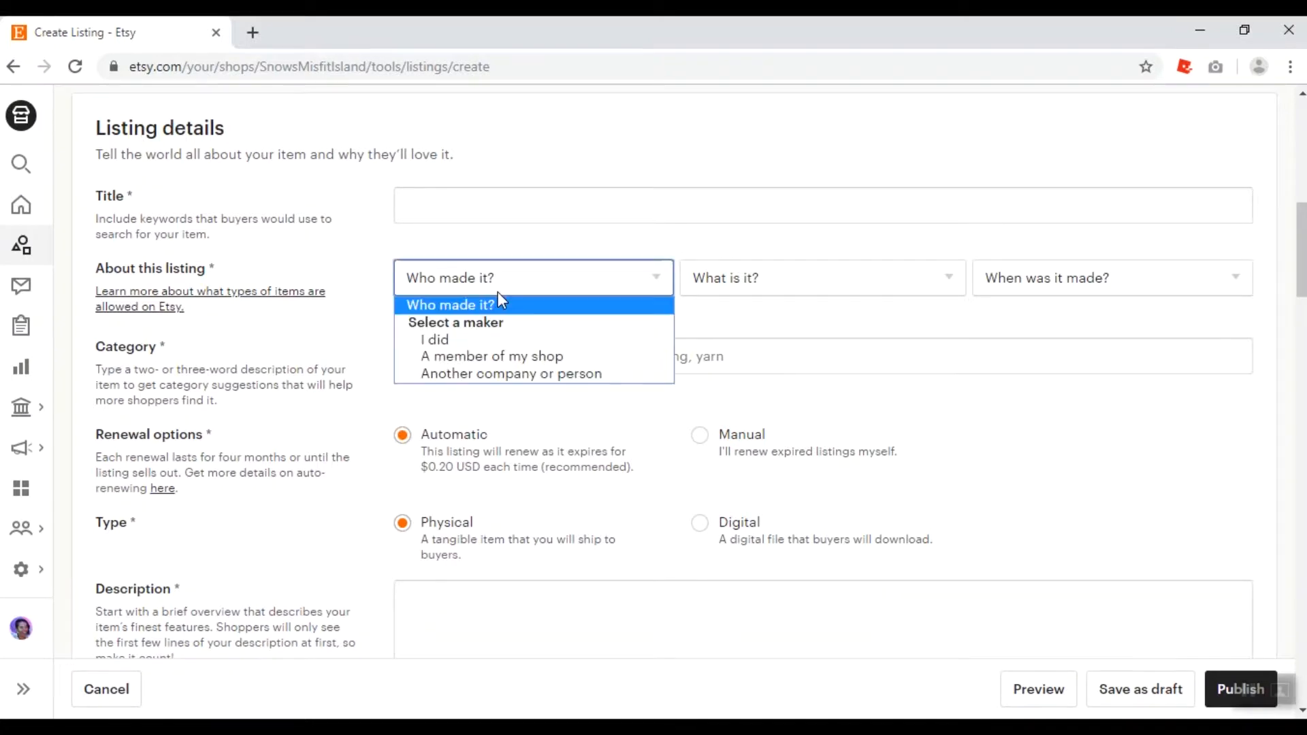
{"action": "left_click", "coordinate": [485, 339]}
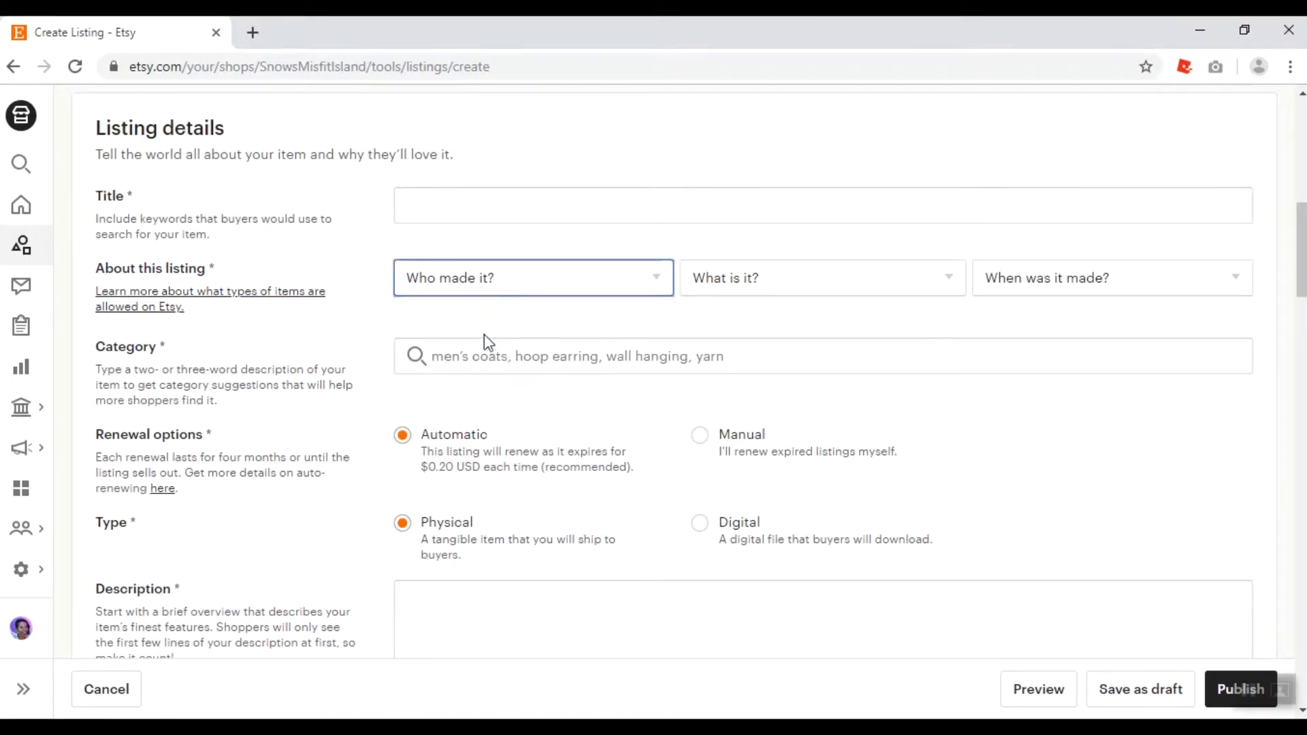
{"action": "left_click", "coordinate": [723, 281]}
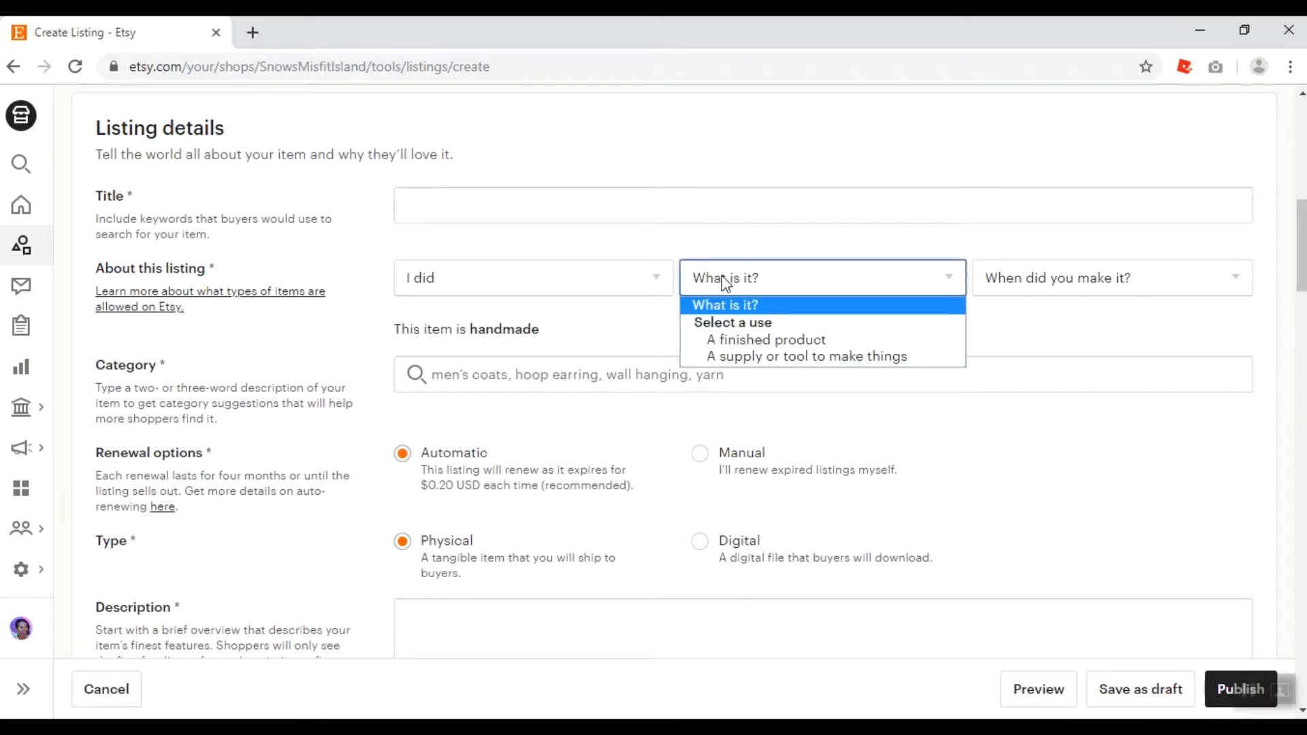
{"action": "left_click", "coordinate": [807, 337]}
{"action": "left_click", "coordinate": [1043, 284]}
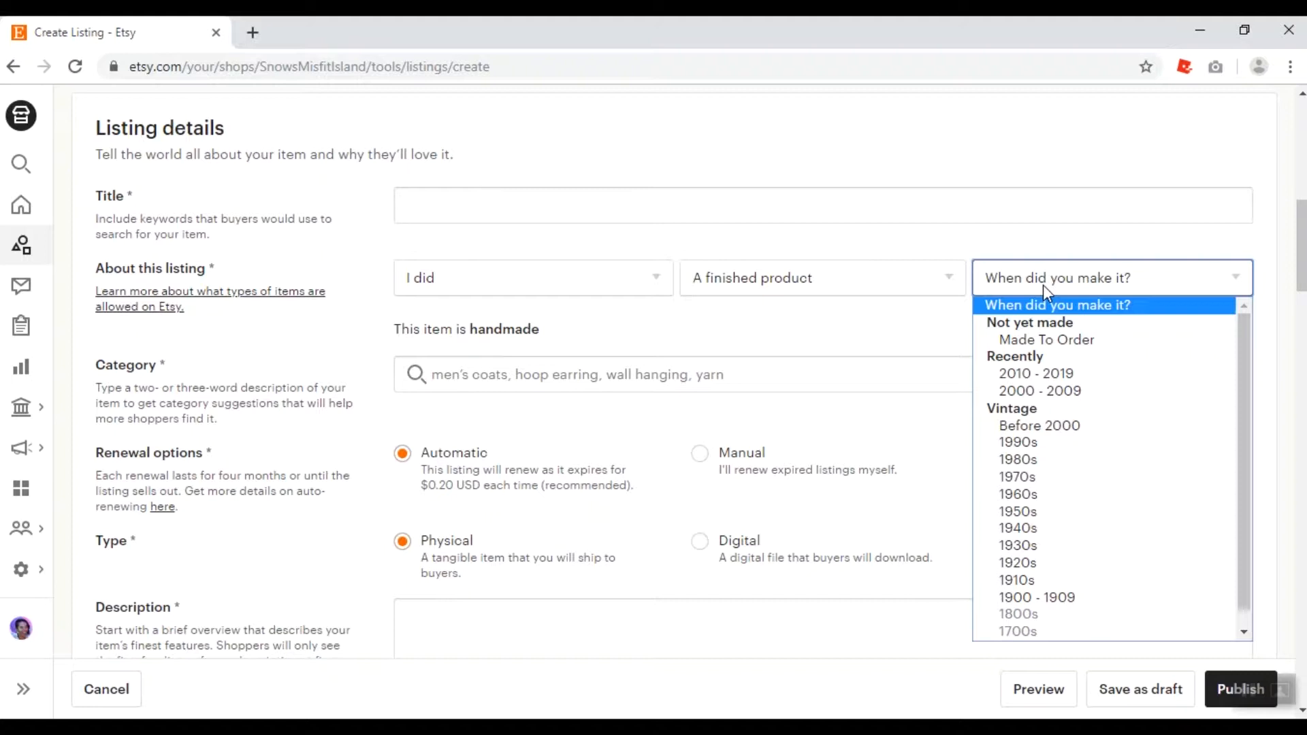
{"action": "left_click", "coordinate": [880, 320]}
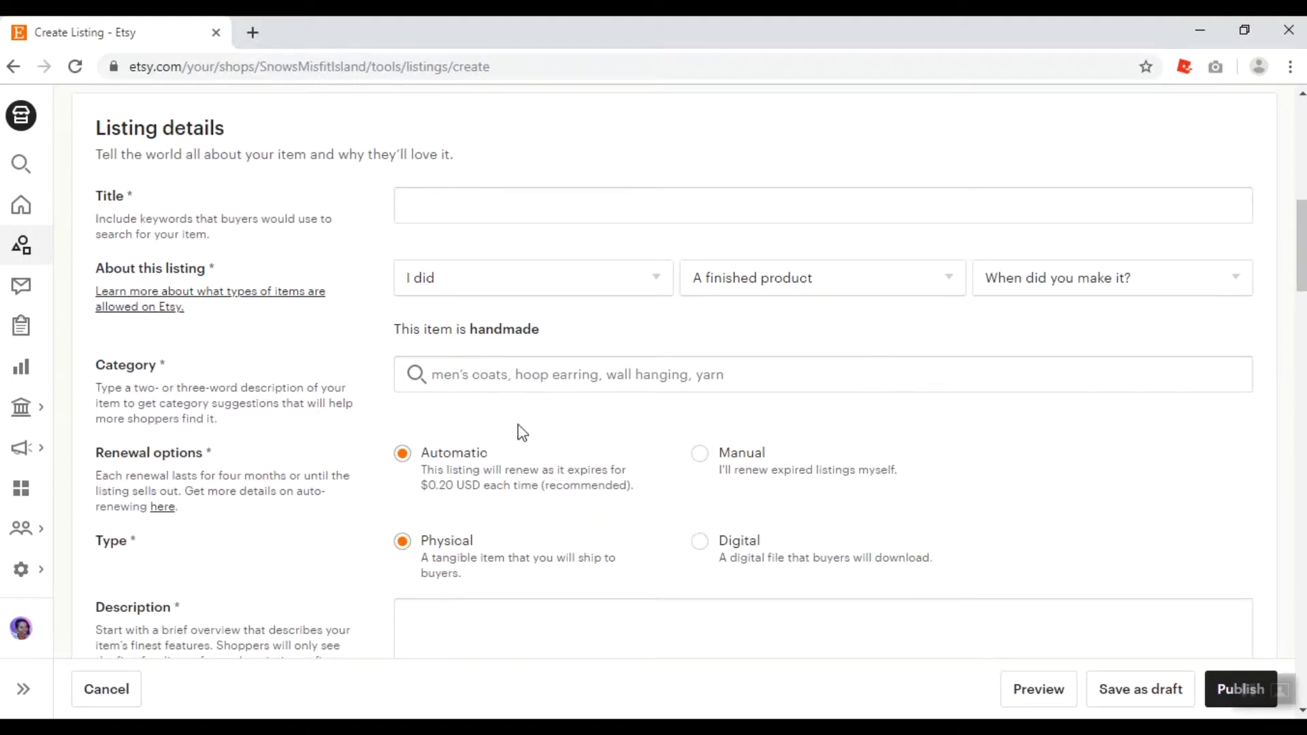
- Examine the listing's category, renewal, type, description, section, tags, materials, pricing, restock and variation fields
{"action": "left_click", "coordinate": [511, 383]}
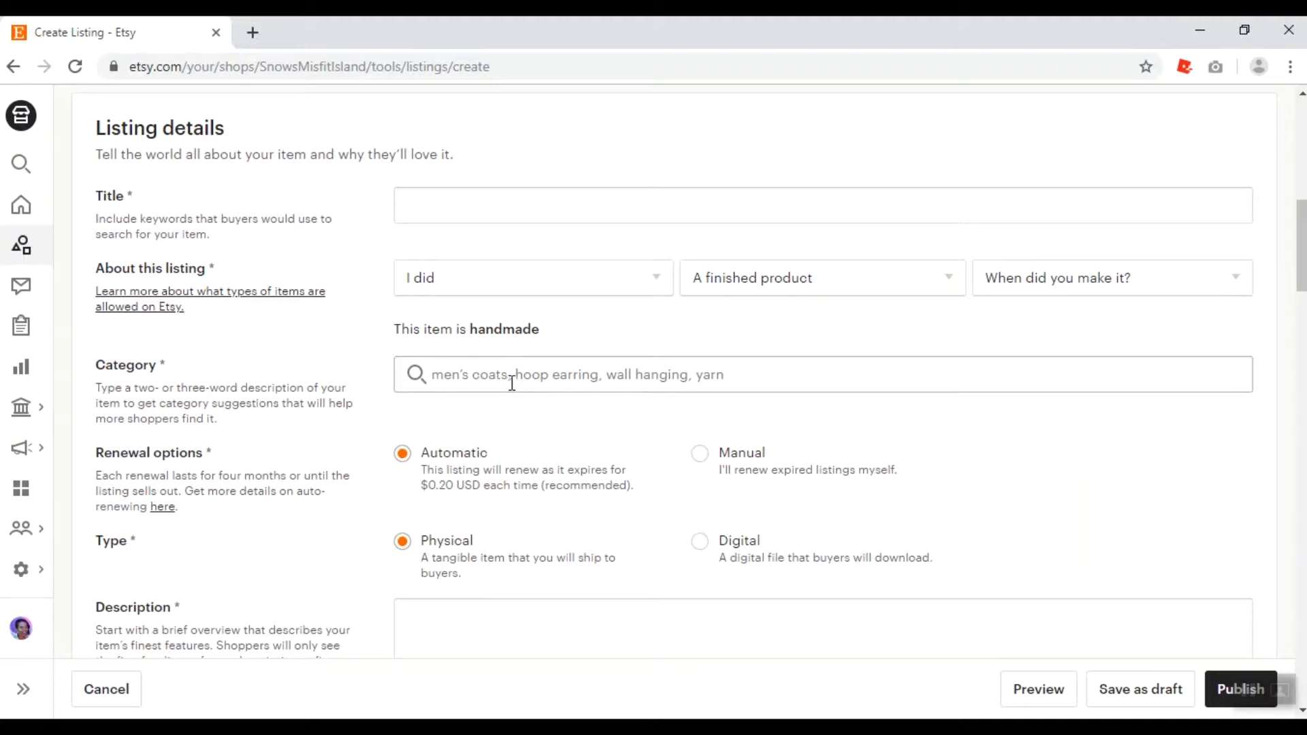
{"action": "left_click_drag", "start_coordinate": [1302, 265], "coordinate": [1303, 297]}
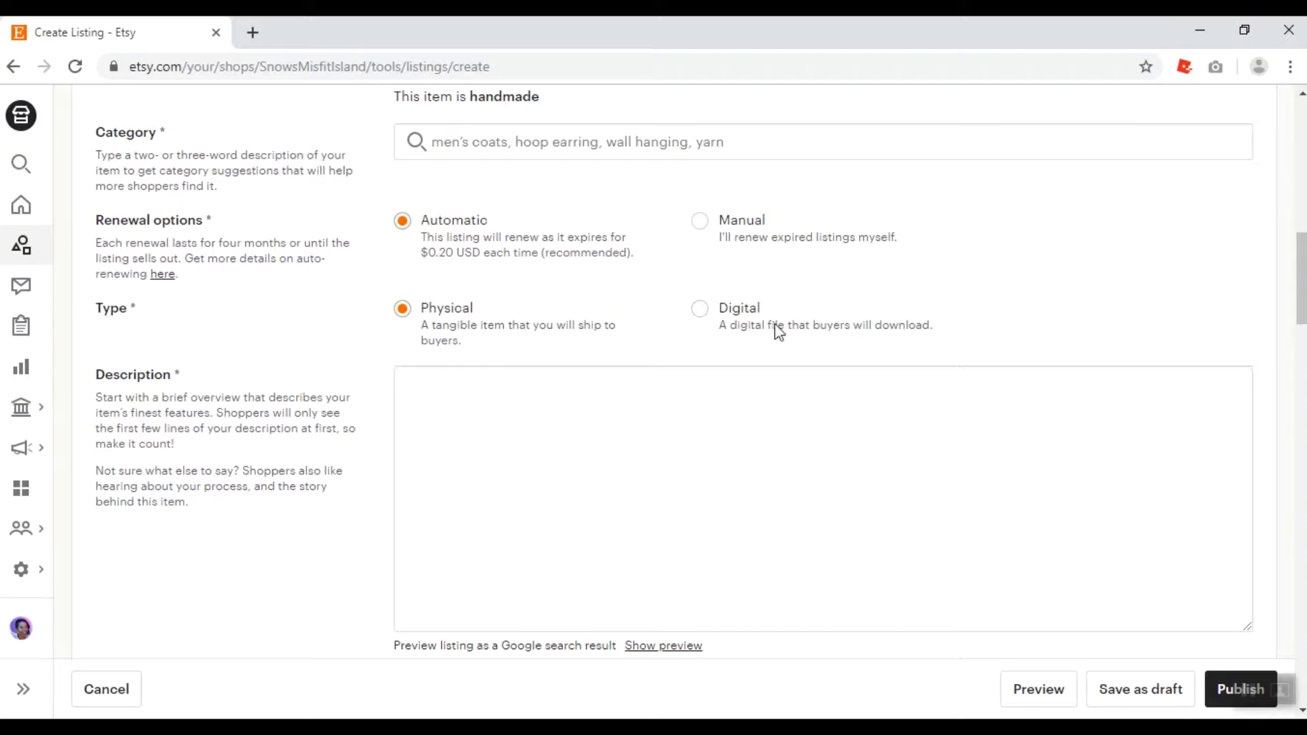
{"action": "left_click_drag", "start_coordinate": [1300, 282], "coordinate": [1301, 330]}
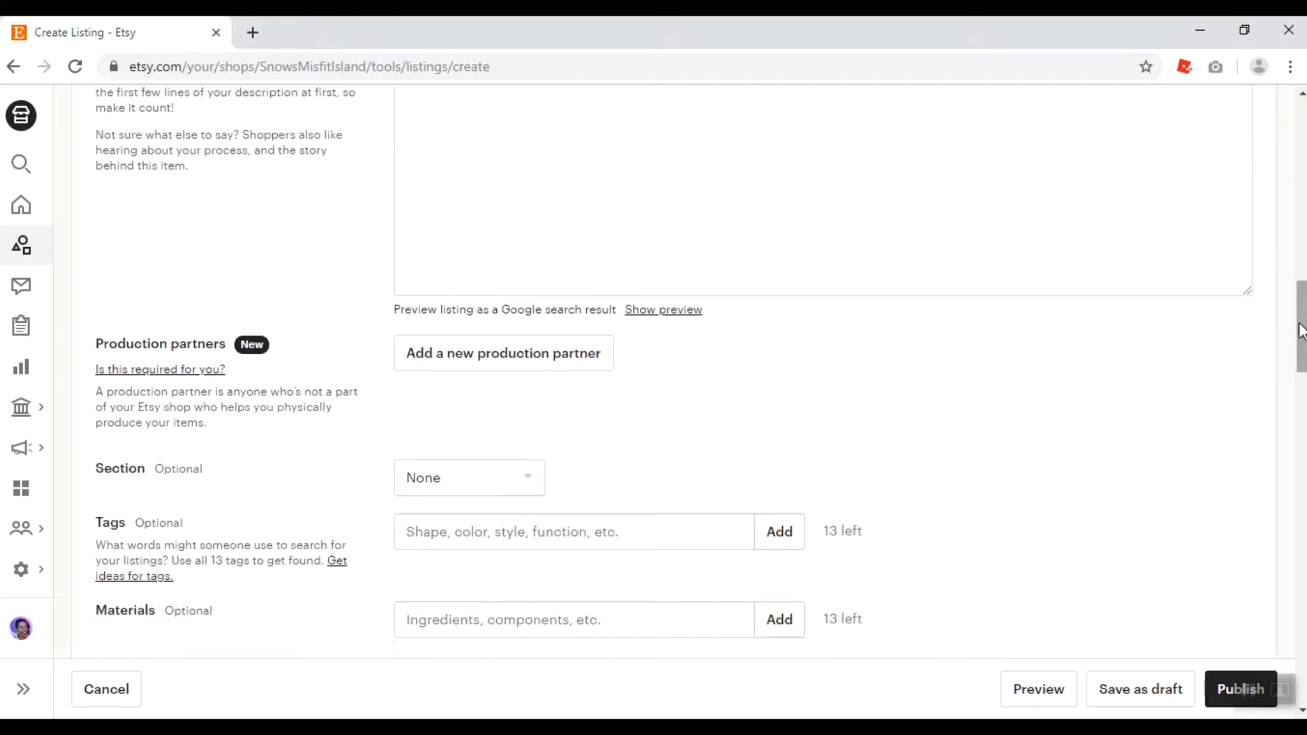
{"action": "scroll", "coordinate": [831, 275], "scroll_direction": "up", "scroll_amount": 2}
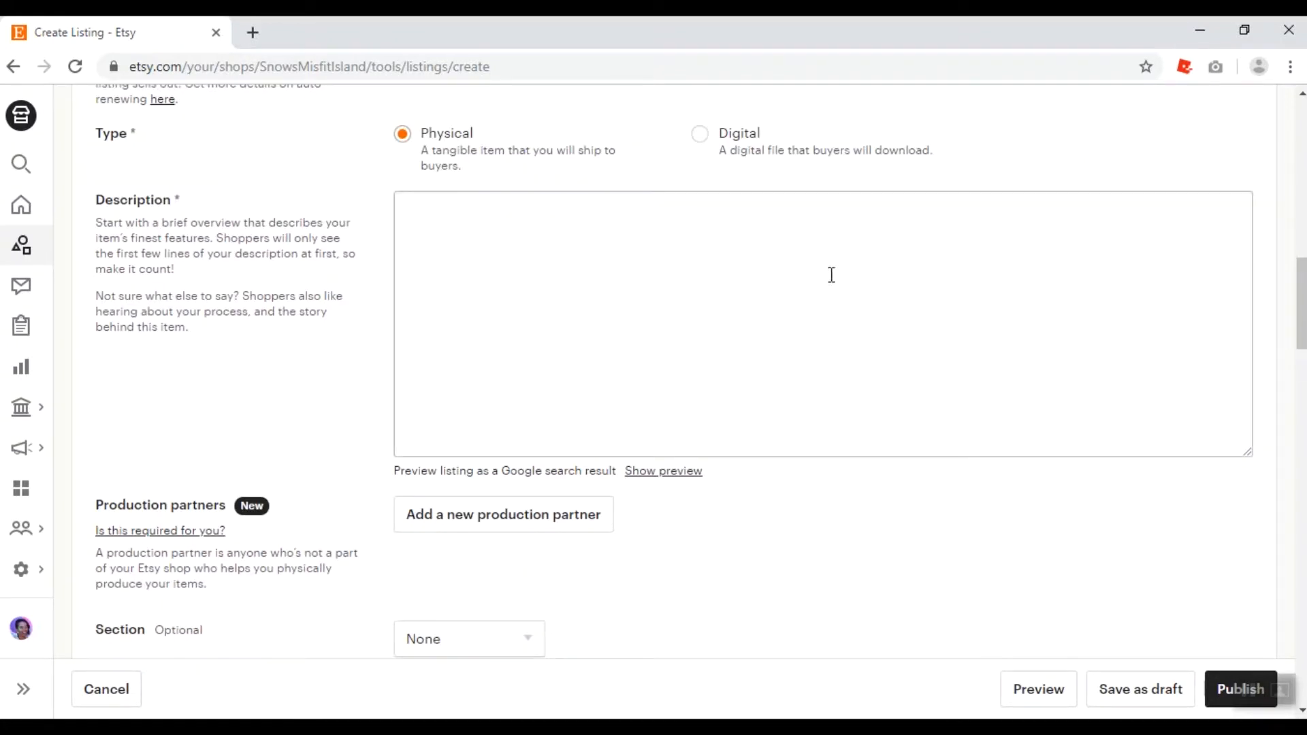
{"action": "left_click_drag", "start_coordinate": [1304, 329], "coordinate": [1306, 393]}
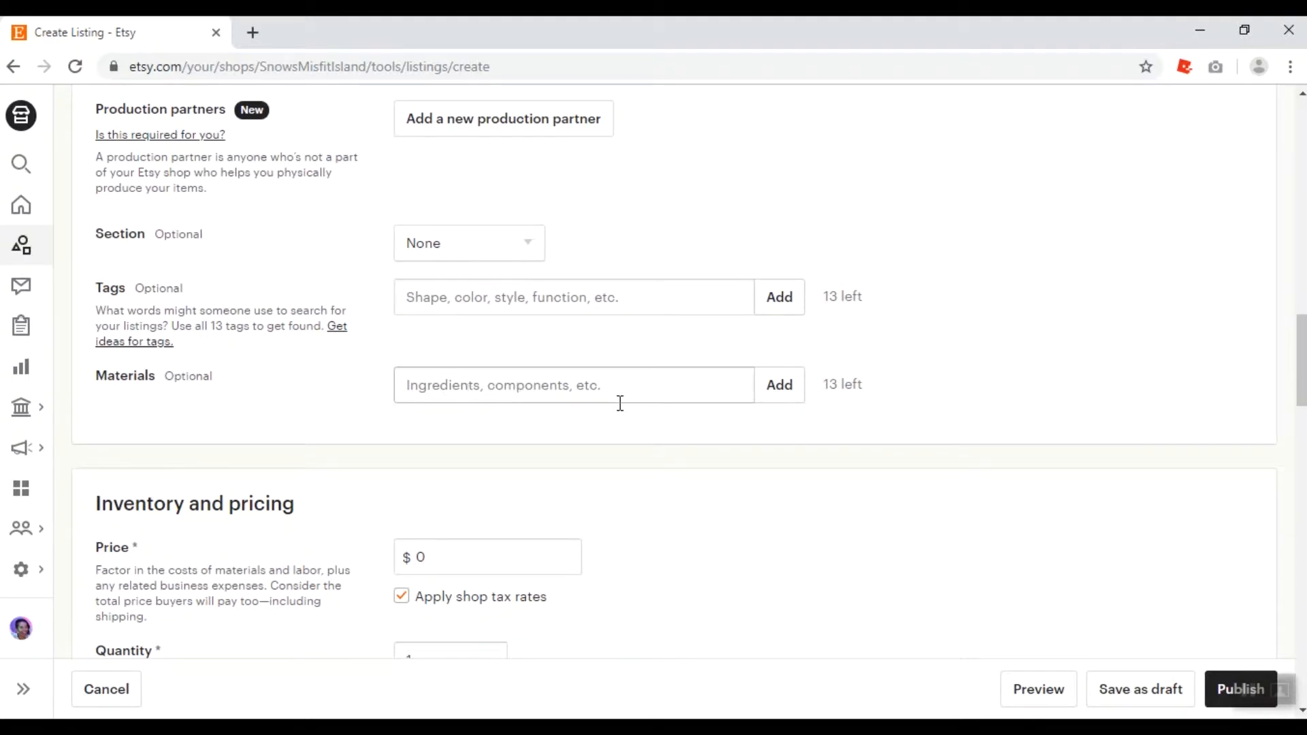
{"action": "scroll", "coordinate": [1302, 360], "scroll_direction": "down", "scroll_amount": 5}
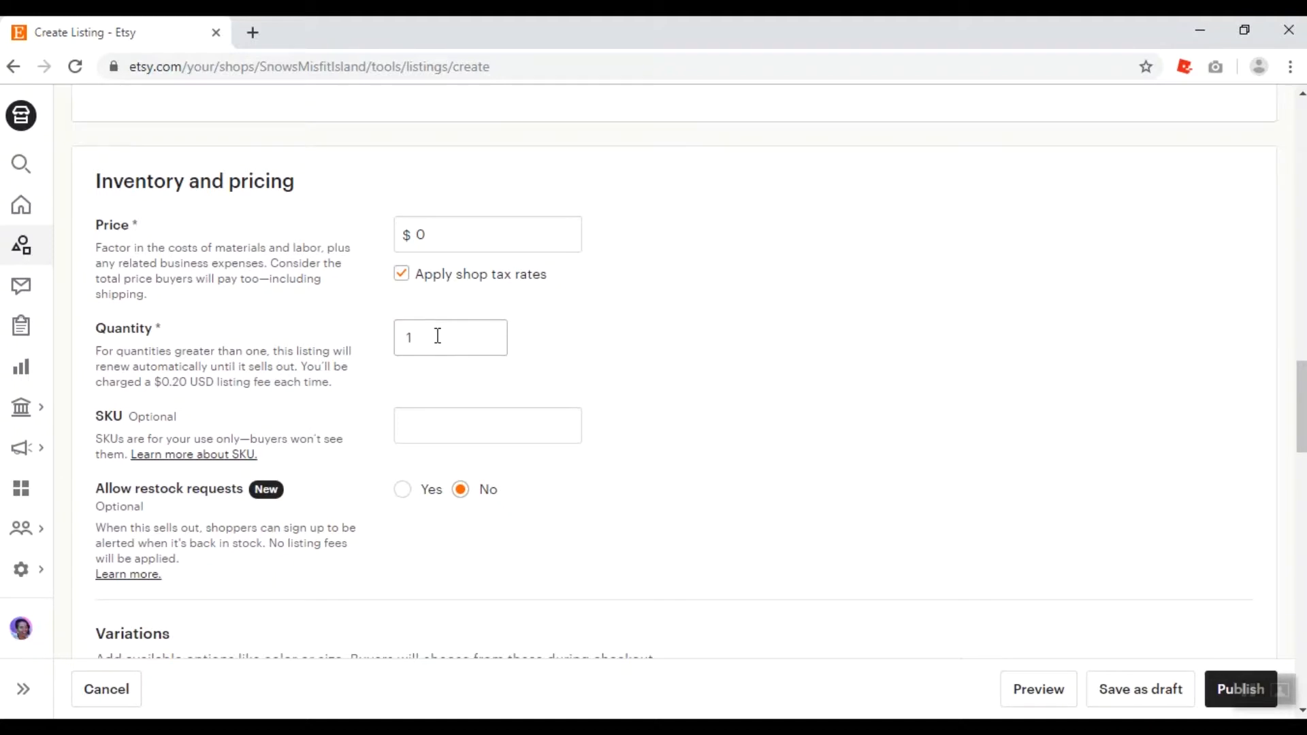
{"action": "left_click_drag", "start_coordinate": [1302, 395], "coordinate": [1302, 435]}
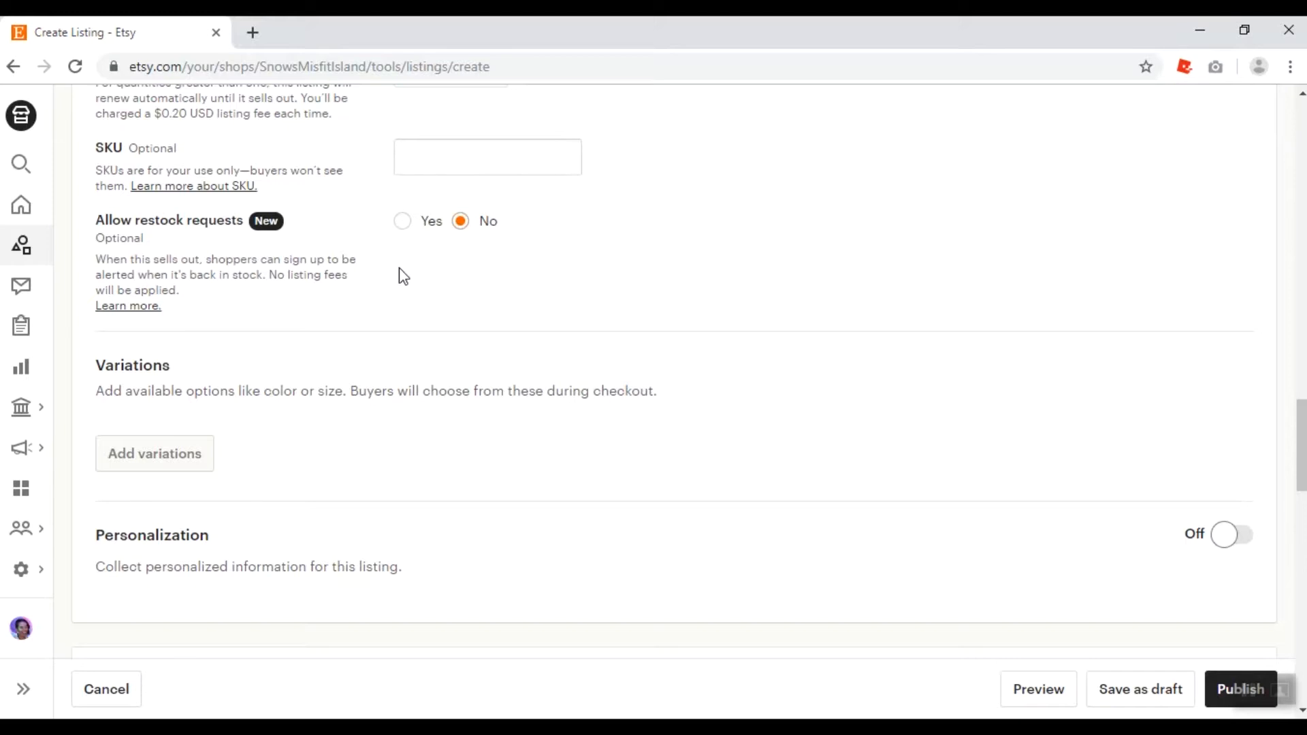
{"action": "scroll", "coordinate": [1300, 416], "scroll_direction": "up", "scroll_amount": 2}
{"action": "left_click_drag", "start_coordinate": [1302, 418], "coordinate": [1302, 442]}
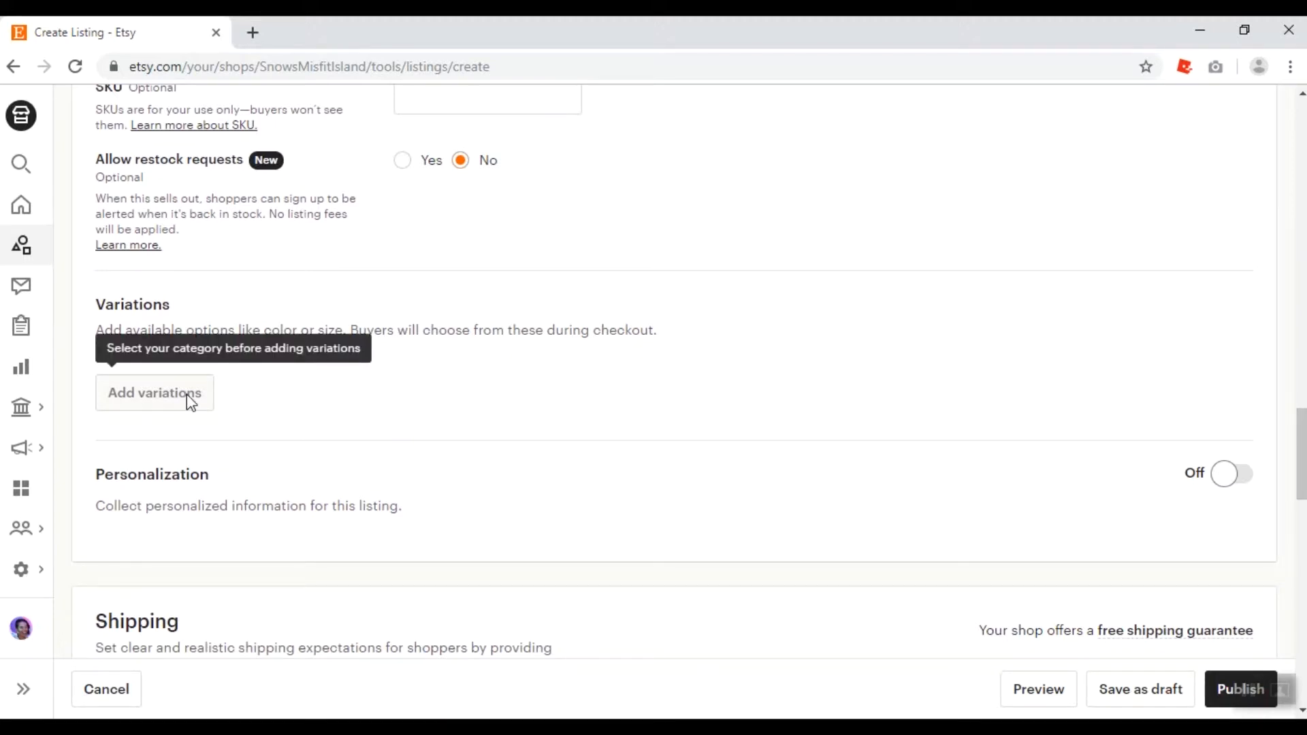
- Switch the shipping costs to I'll enter fixed costs manually, and return them to Calculate them for me (Recommended)
{"action": "left_click_drag", "start_coordinate": [1303, 446], "coordinate": [1302, 526]}
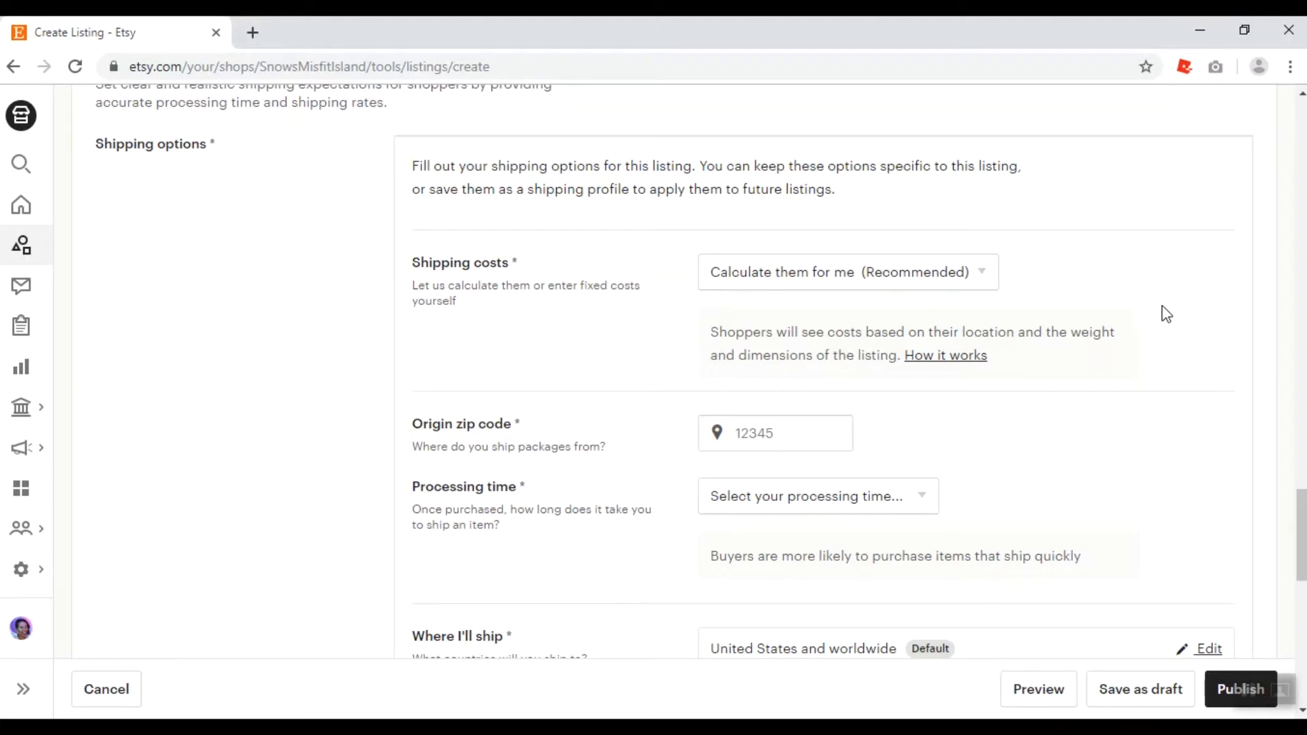
{"action": "left_click_drag", "start_coordinate": [1302, 568], "coordinate": [1302, 576]}
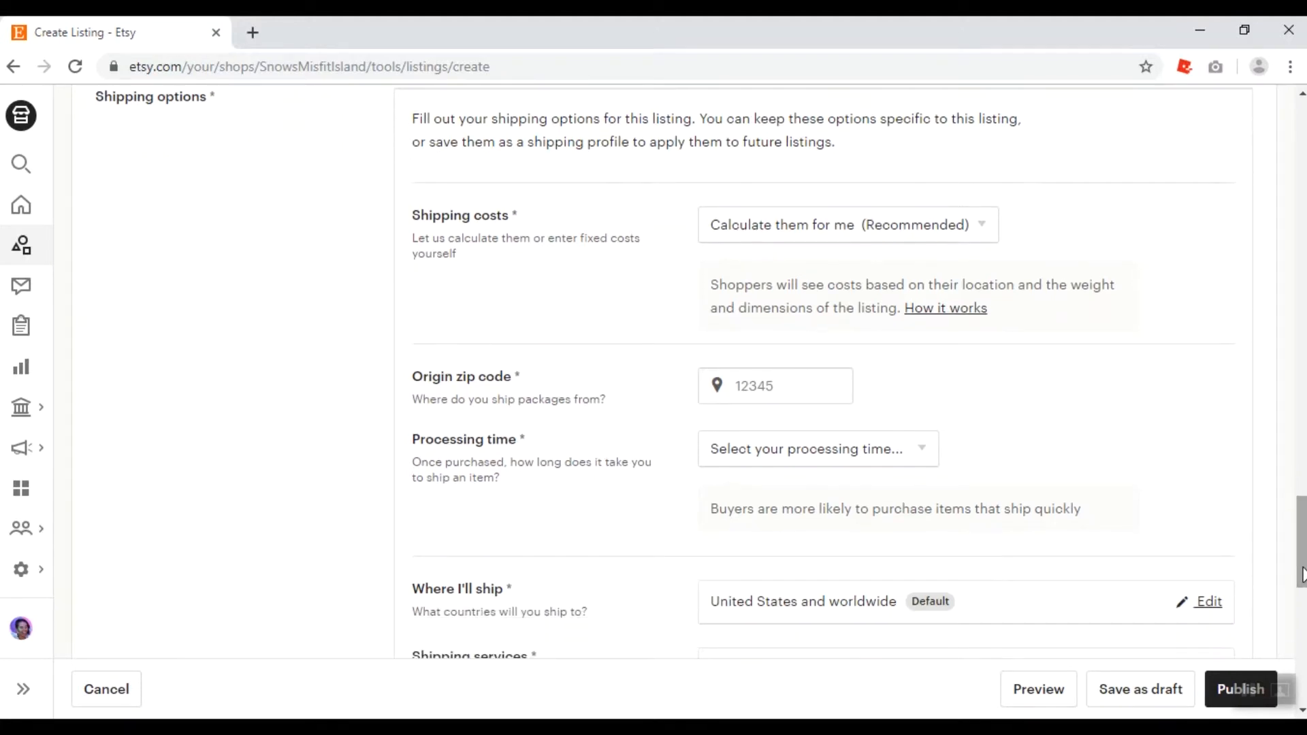
{"action": "left_click", "coordinate": [996, 236]}
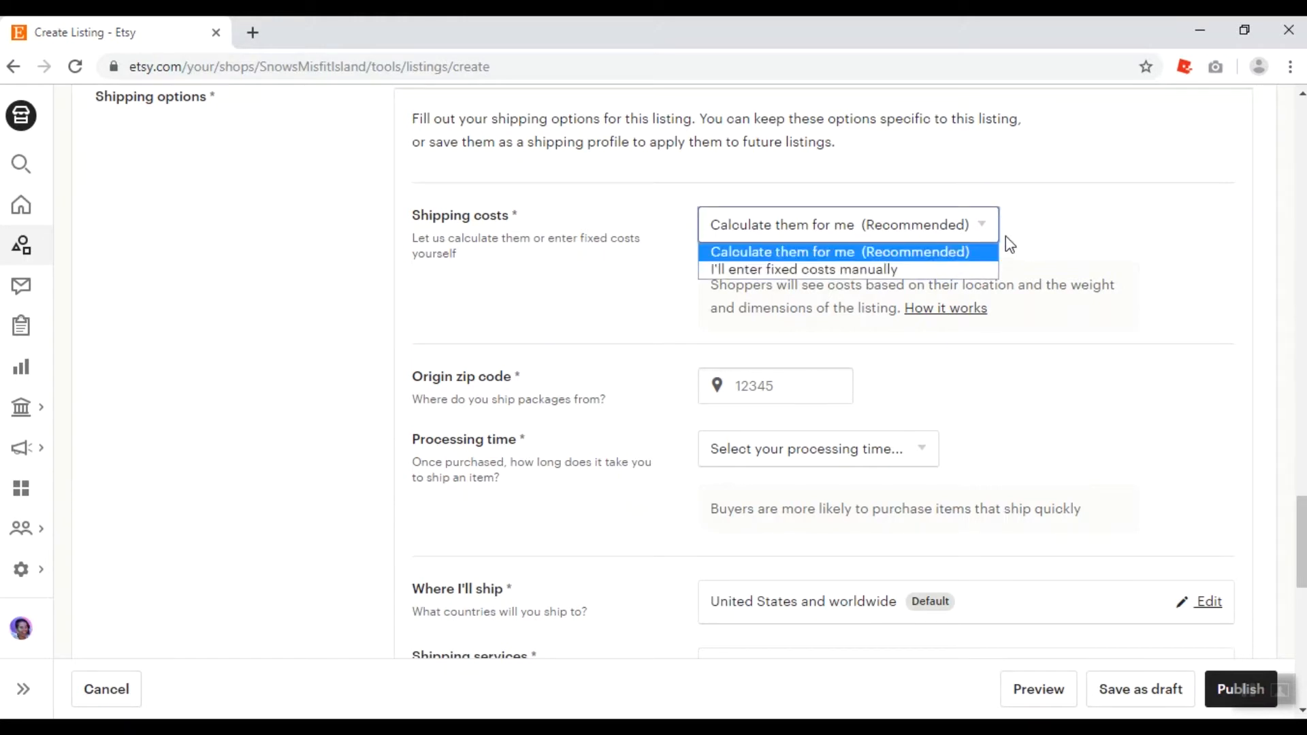
{"action": "left_click", "coordinate": [986, 271]}
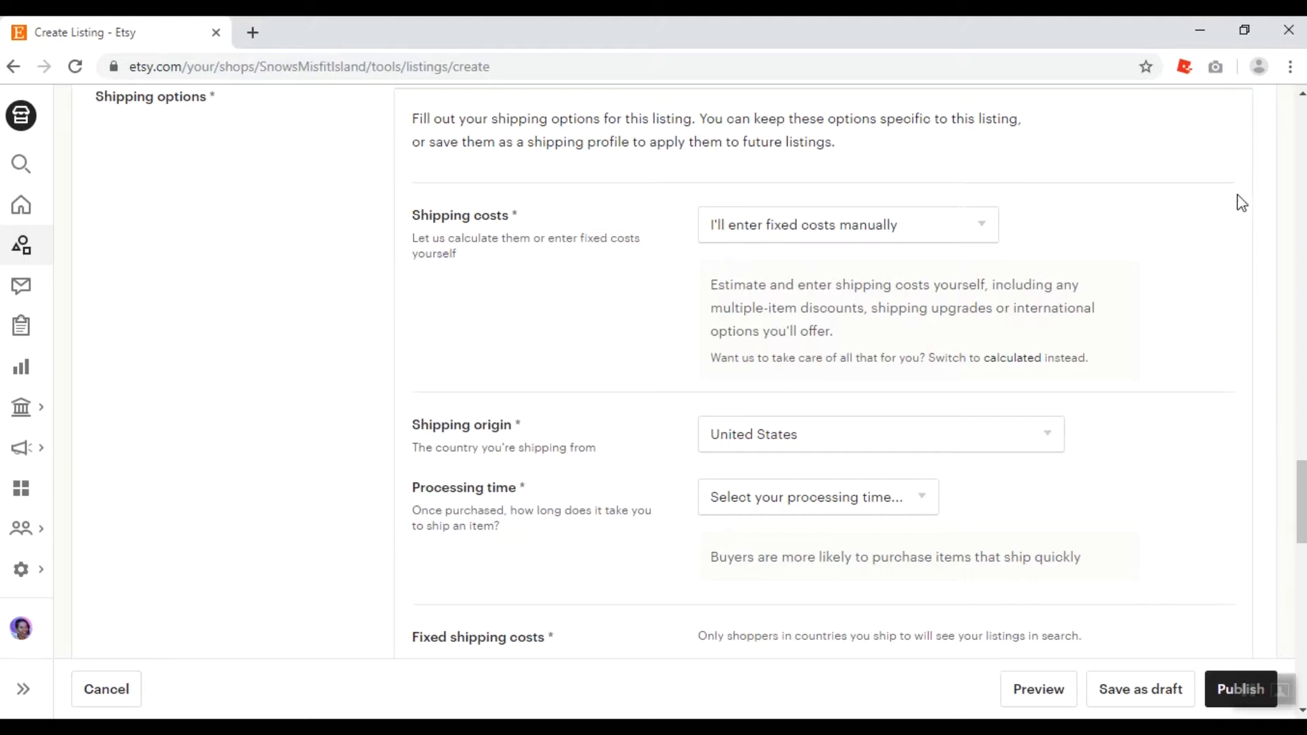
{"action": "left_click", "coordinate": [967, 225]}
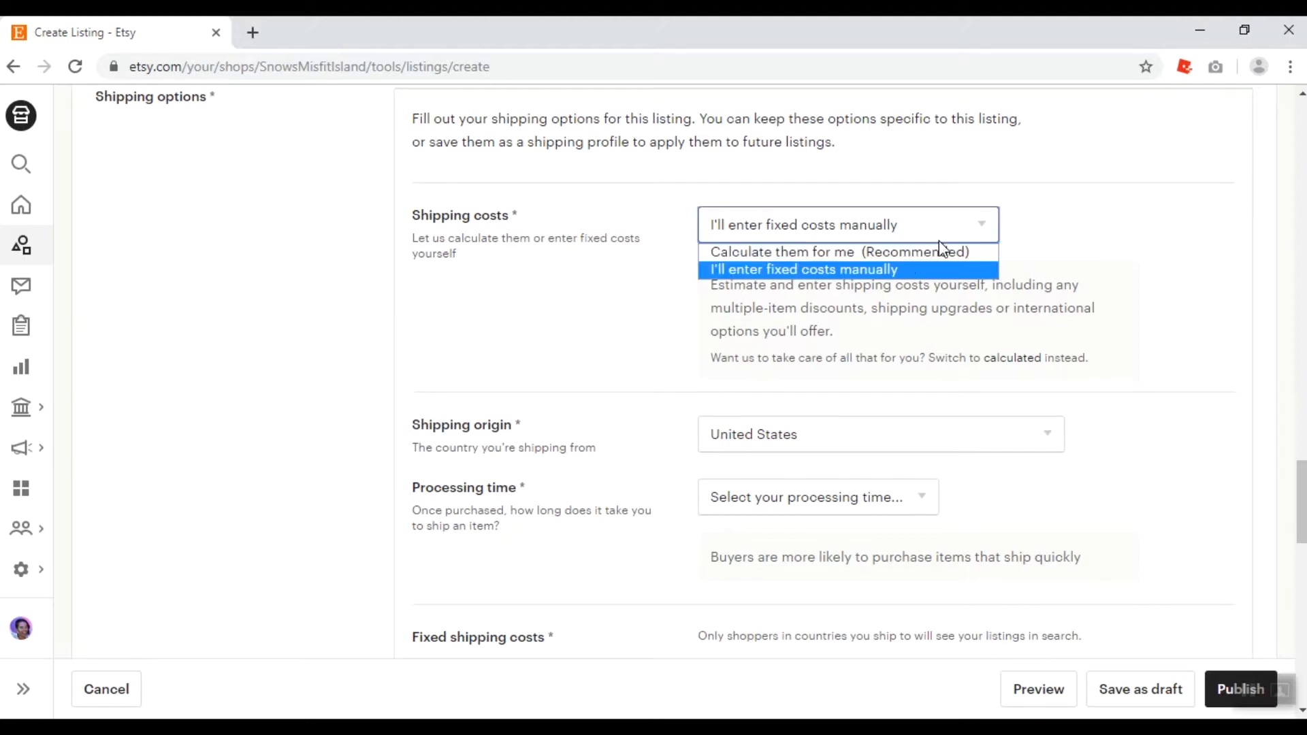
{"action": "left_click", "coordinate": [898, 254]}
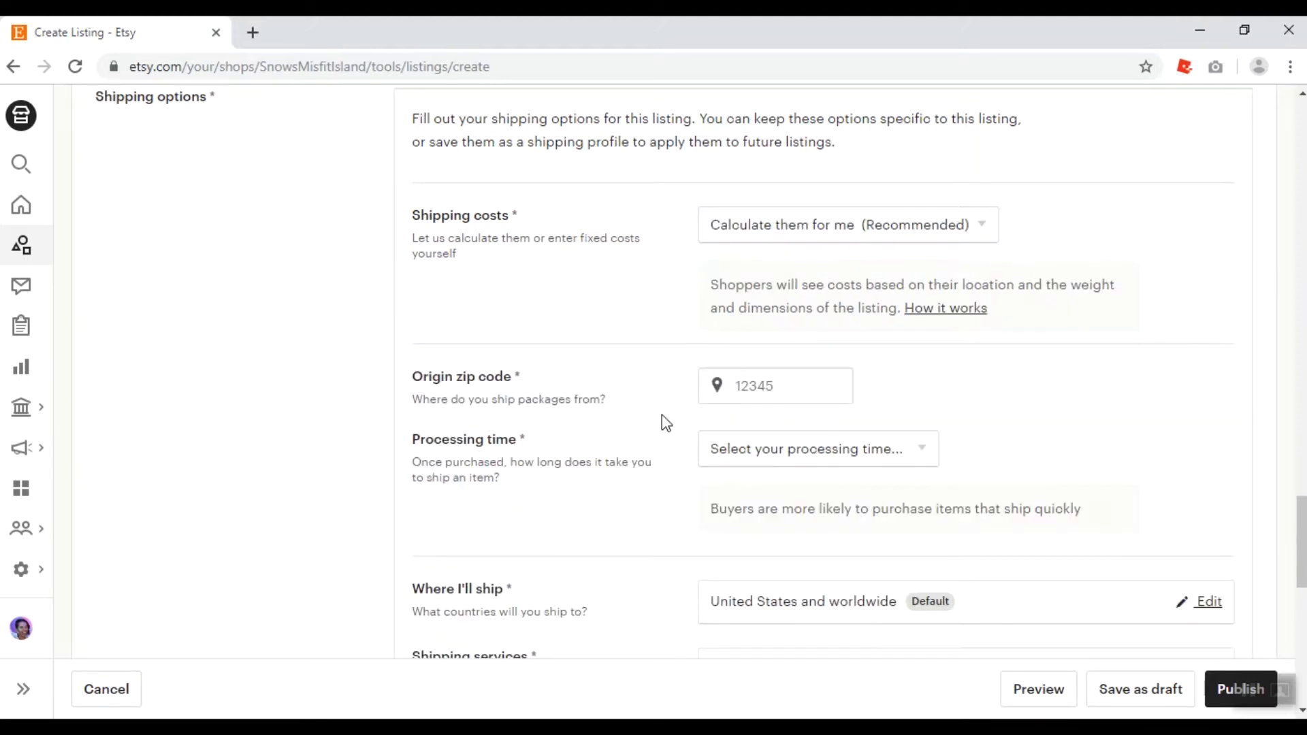
- Examine the processing time choices, shipping destinations and services, free shipping, handling fee, and item weight and size fields
{"action": "left_click", "coordinate": [785, 400]}
{"action": "left_click", "coordinate": [731, 458]}
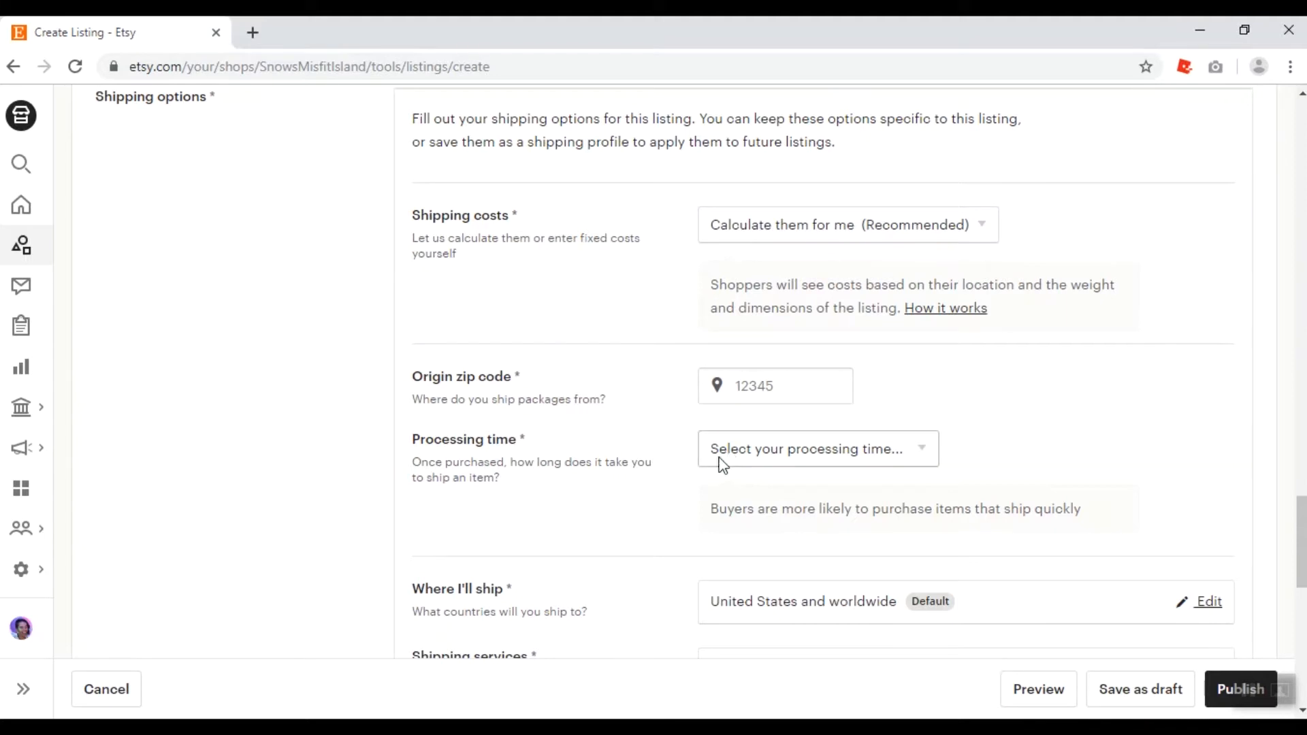
{"action": "left_click", "coordinate": [733, 463]}
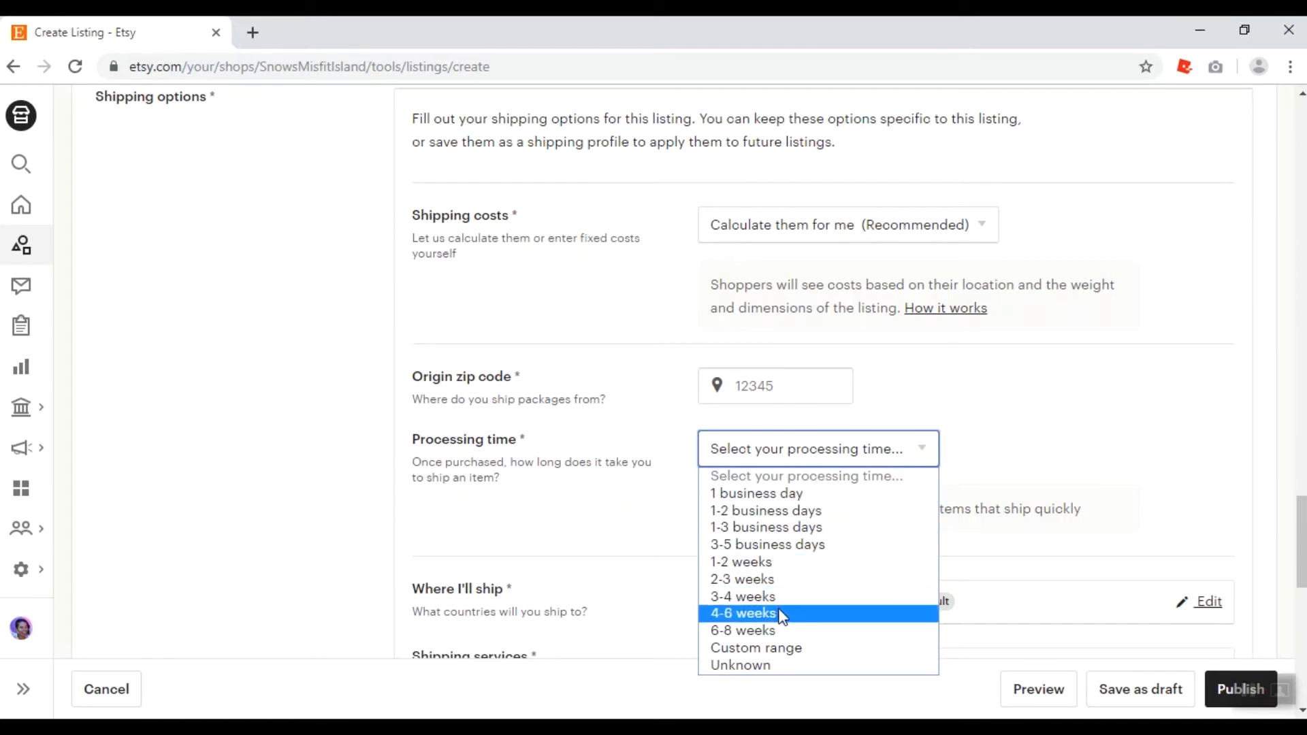
{"action": "left_click", "coordinate": [1060, 463]}
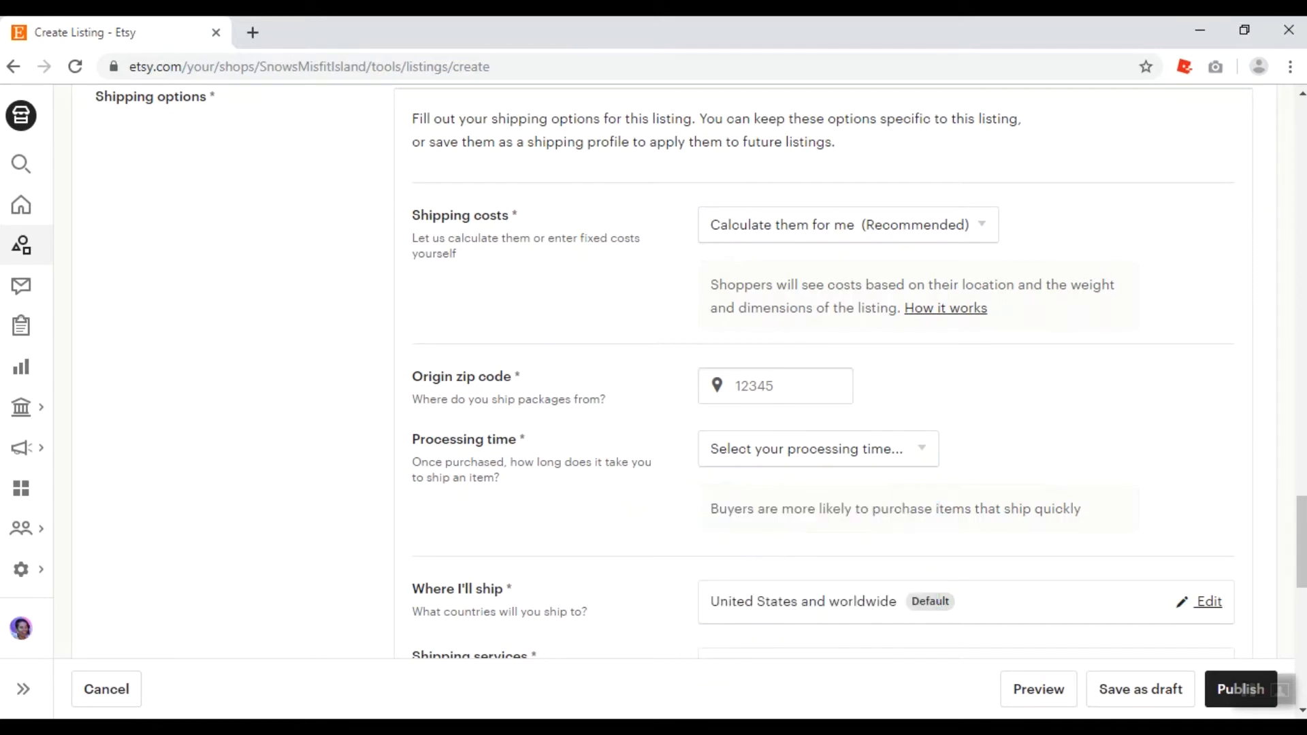
{"action": "left_click_drag", "start_coordinate": [1301, 534], "coordinate": [1301, 545]}
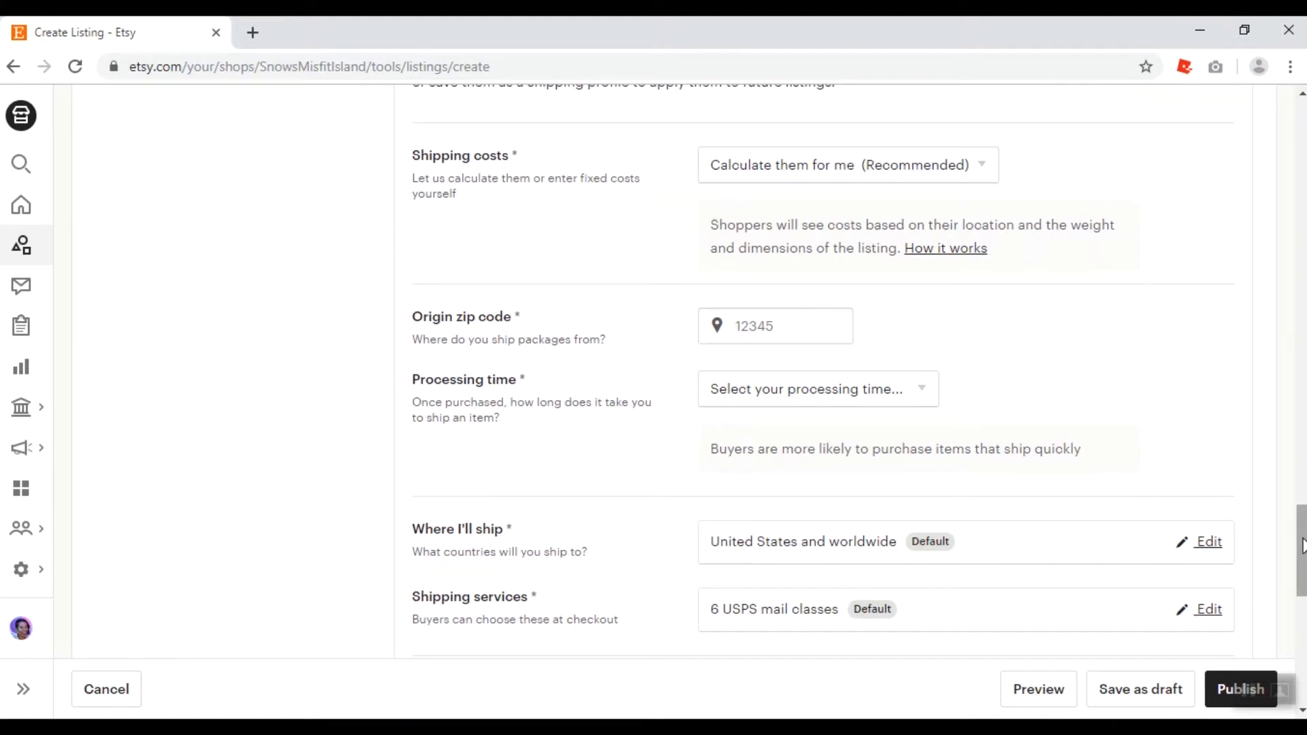
{"action": "scroll", "coordinate": [1301, 545], "scroll_direction": "down", "scroll_amount": 3}
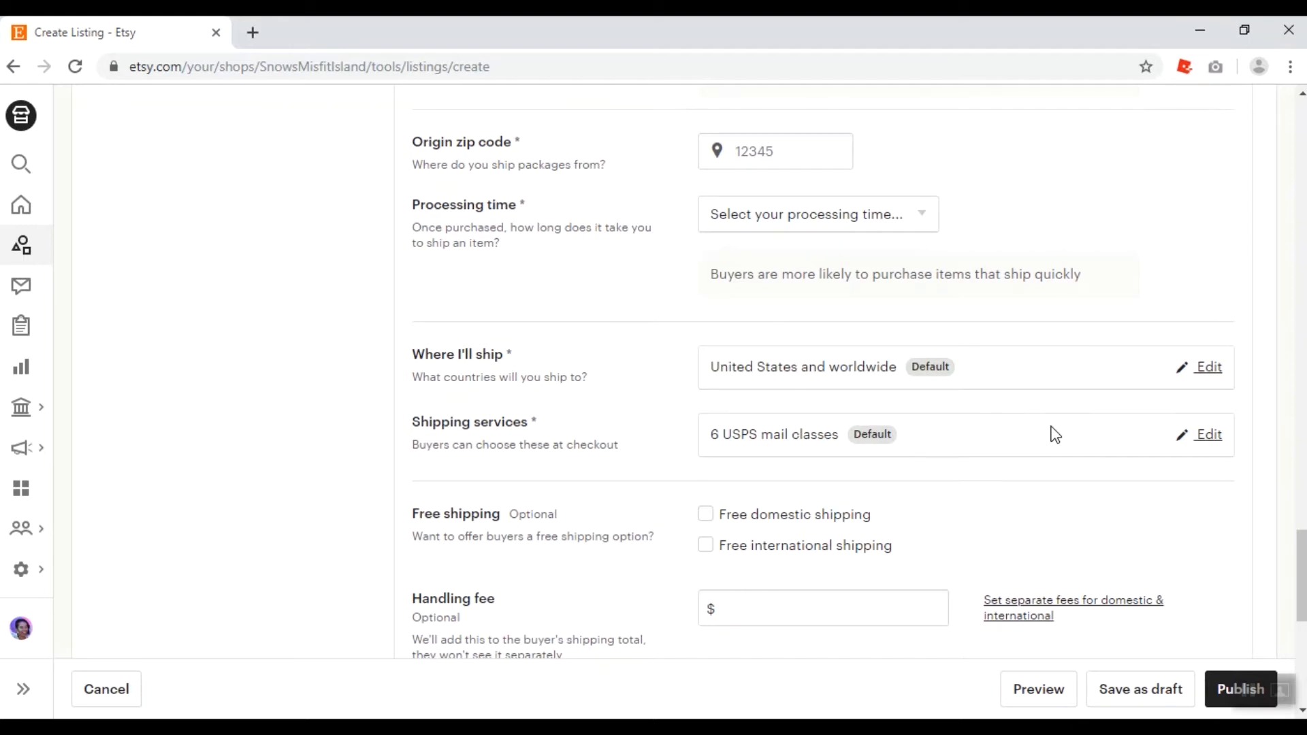
{"action": "left_click_drag", "start_coordinate": [1305, 556], "coordinate": [1305, 579]}
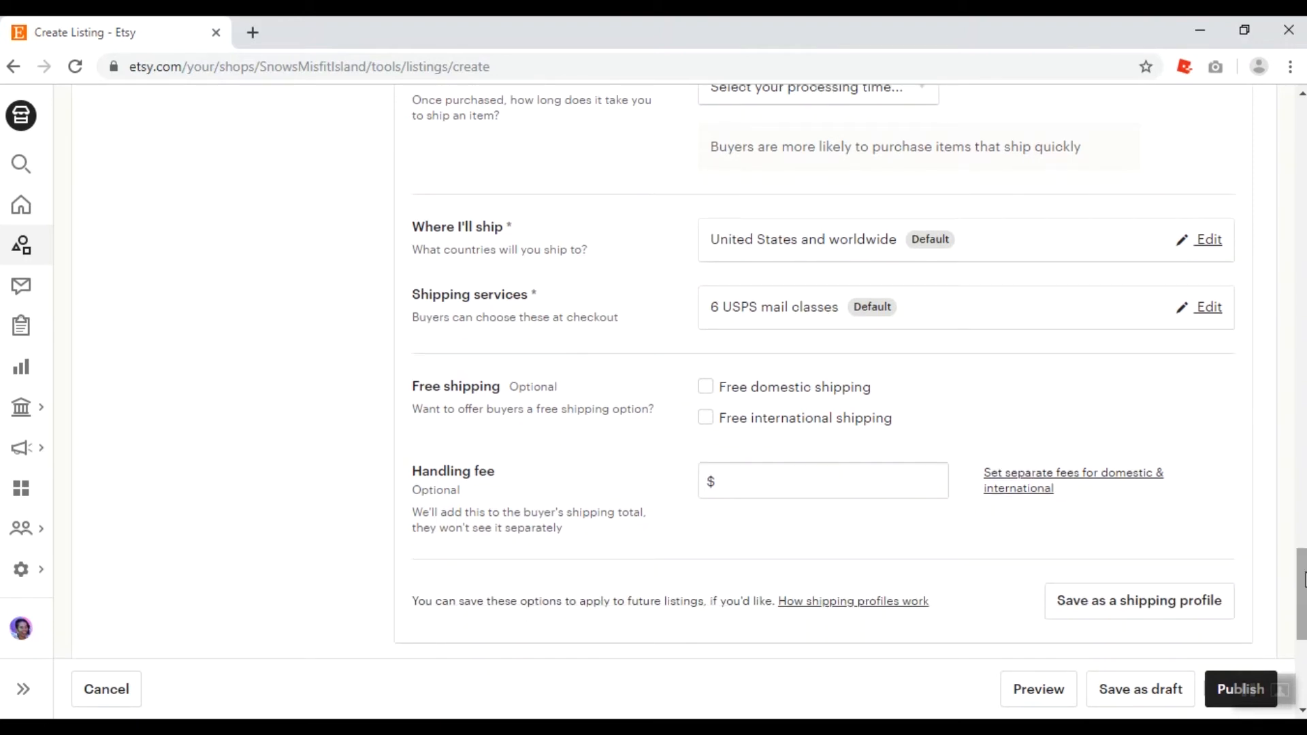
{"action": "left_click_drag", "start_coordinate": [1305, 580], "coordinate": [1305, 623]}
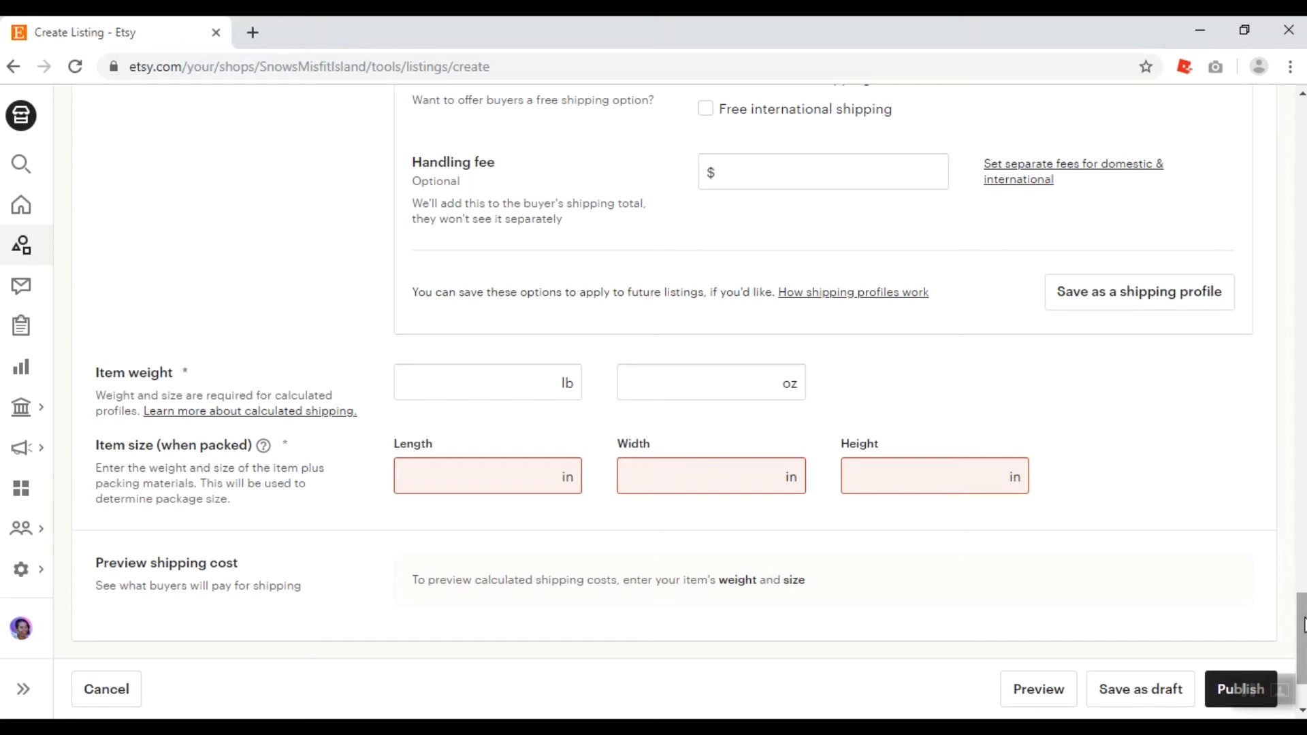
{"action": "scroll", "coordinate": [1303, 625], "scroll_direction": "down", "scroll_amount": 2}
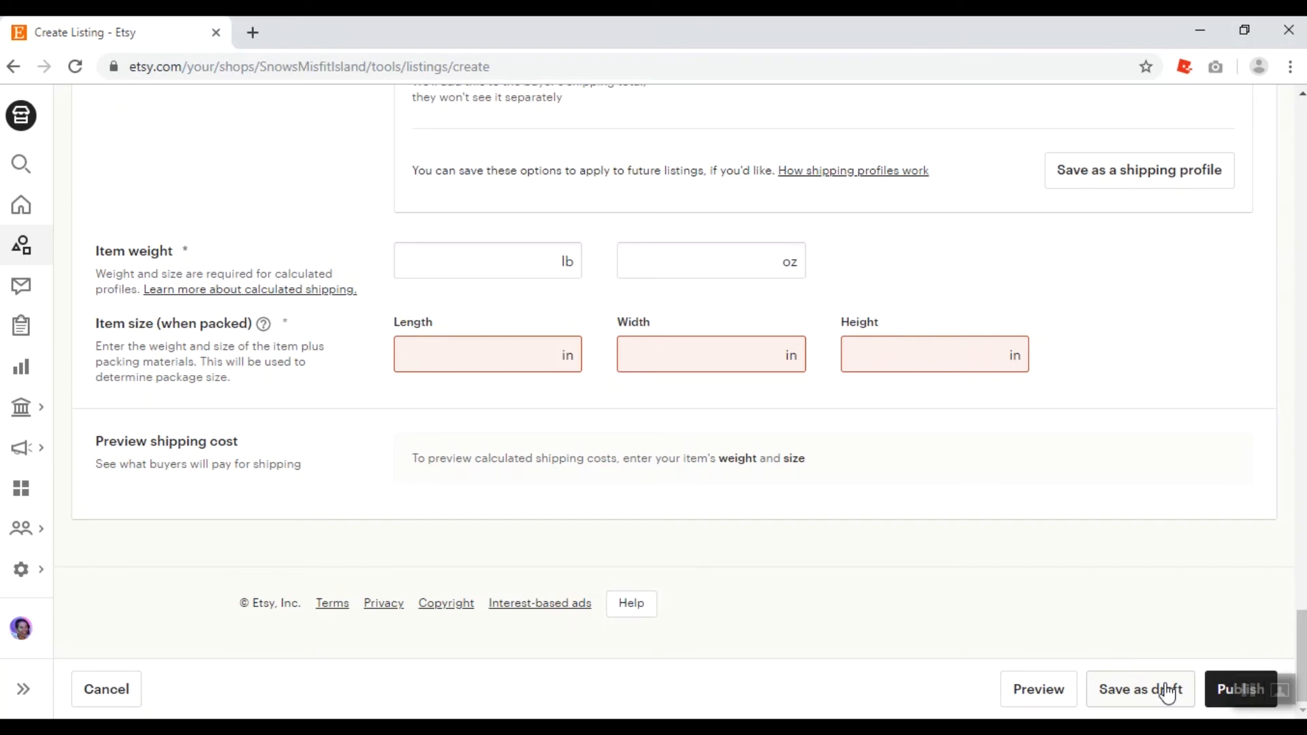
{"action": "left_click_drag", "start_coordinate": [1302, 637], "coordinate": [1303, 103]}
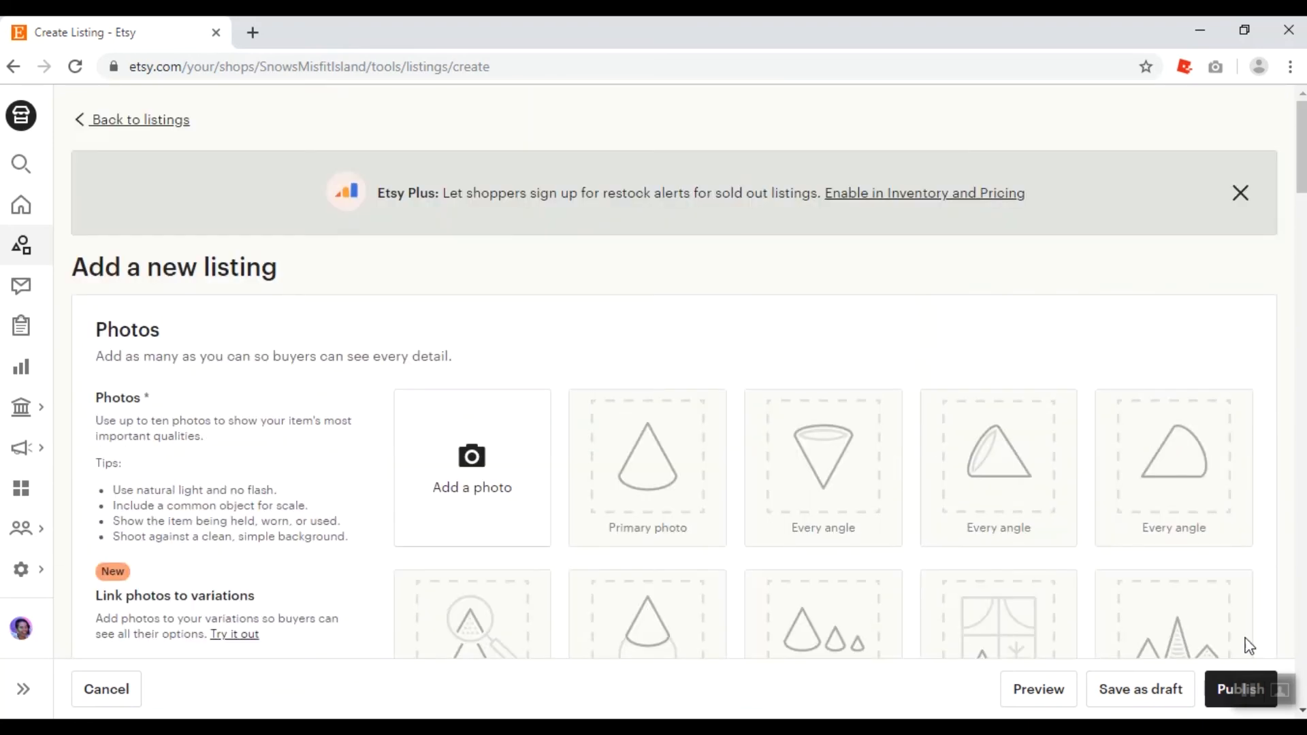